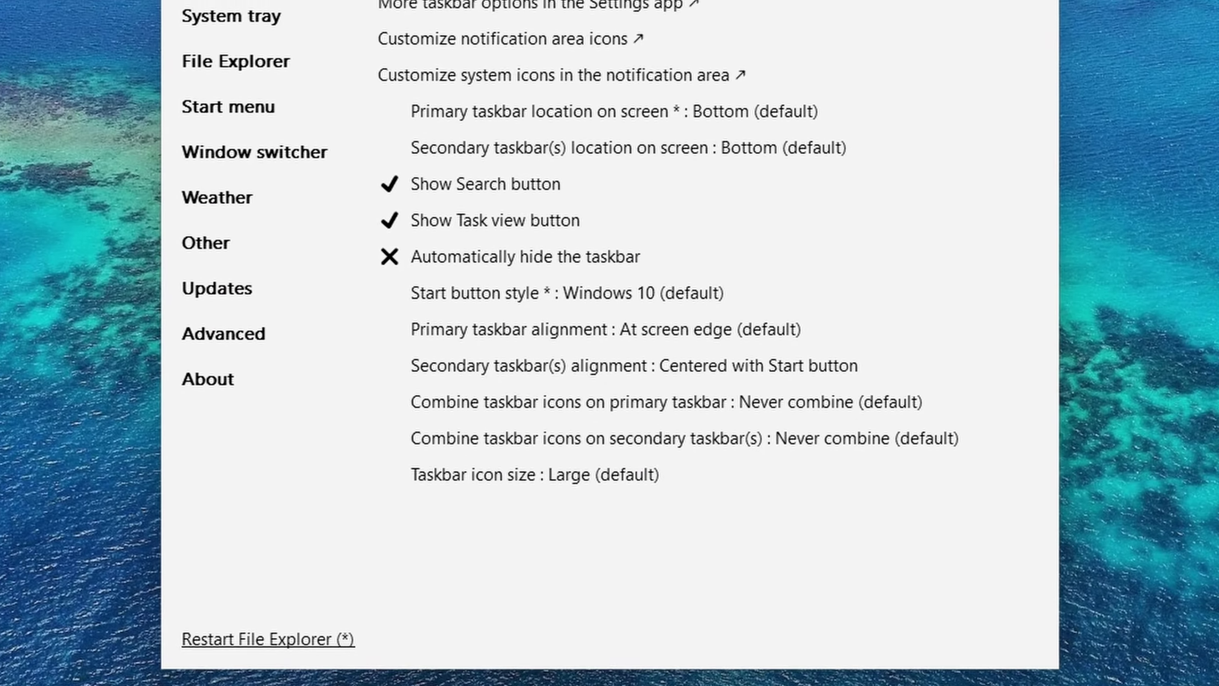
- Open the Volume Mixer from the Windows 7 sound flyout and drag System Sounds to maximum
{"action": "mouse_move", "coordinate": [387, 681]}
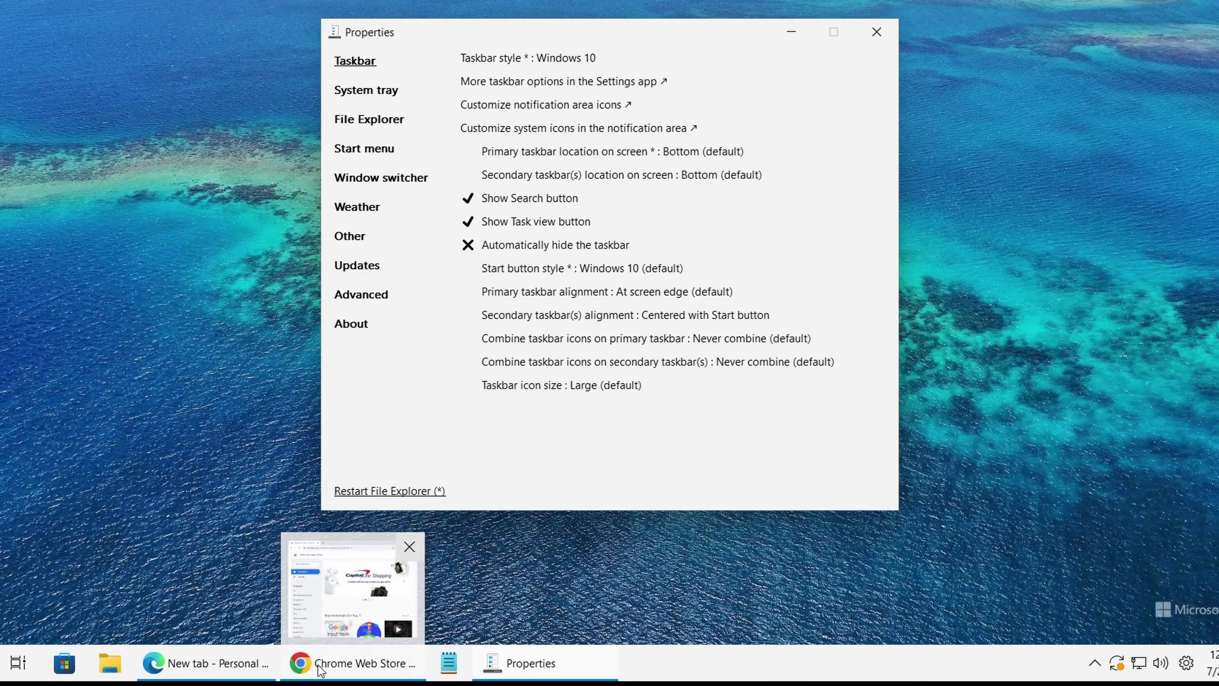
{"action": "mouse_move", "coordinate": [367, 669]}
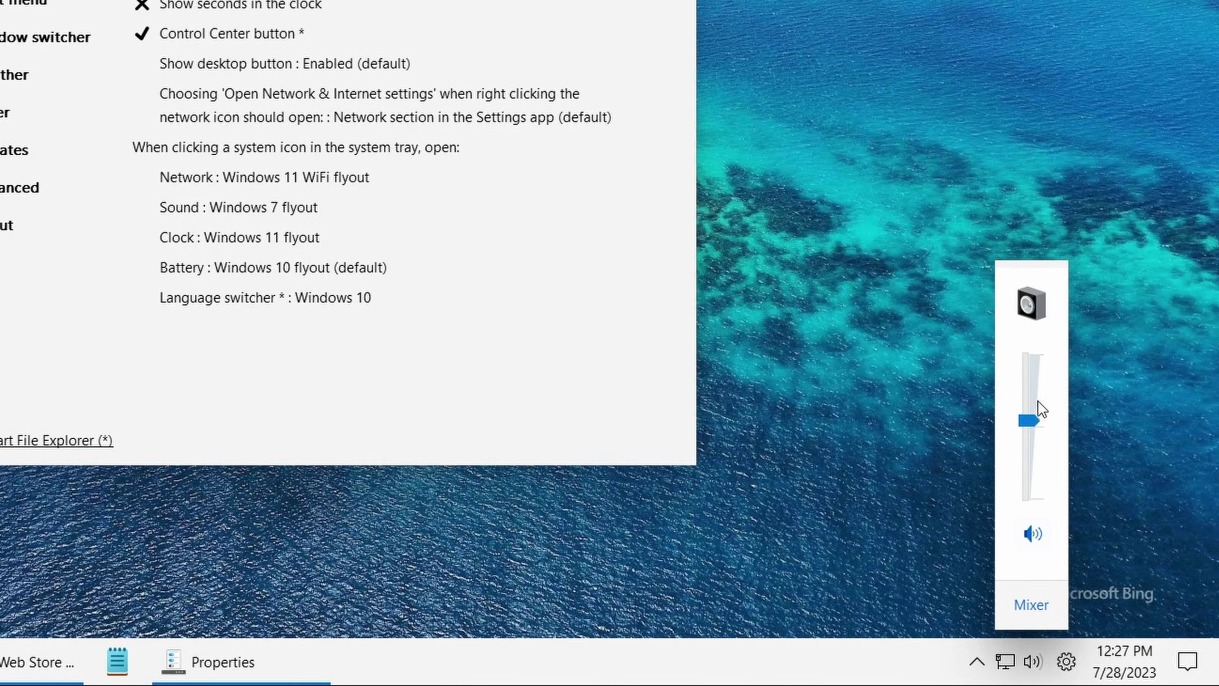
{"action": "left_click", "coordinate": [1040, 605]}
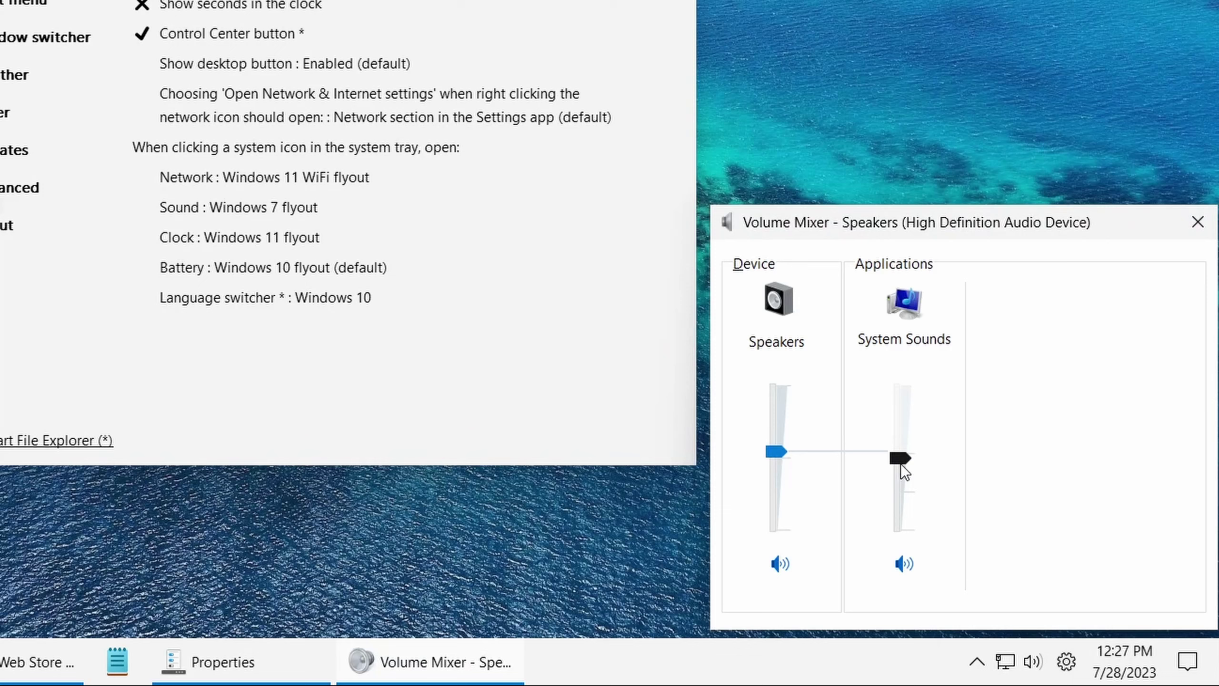
{"action": "left_click_drag", "start_coordinate": [901, 463], "coordinate": [903, 402]}
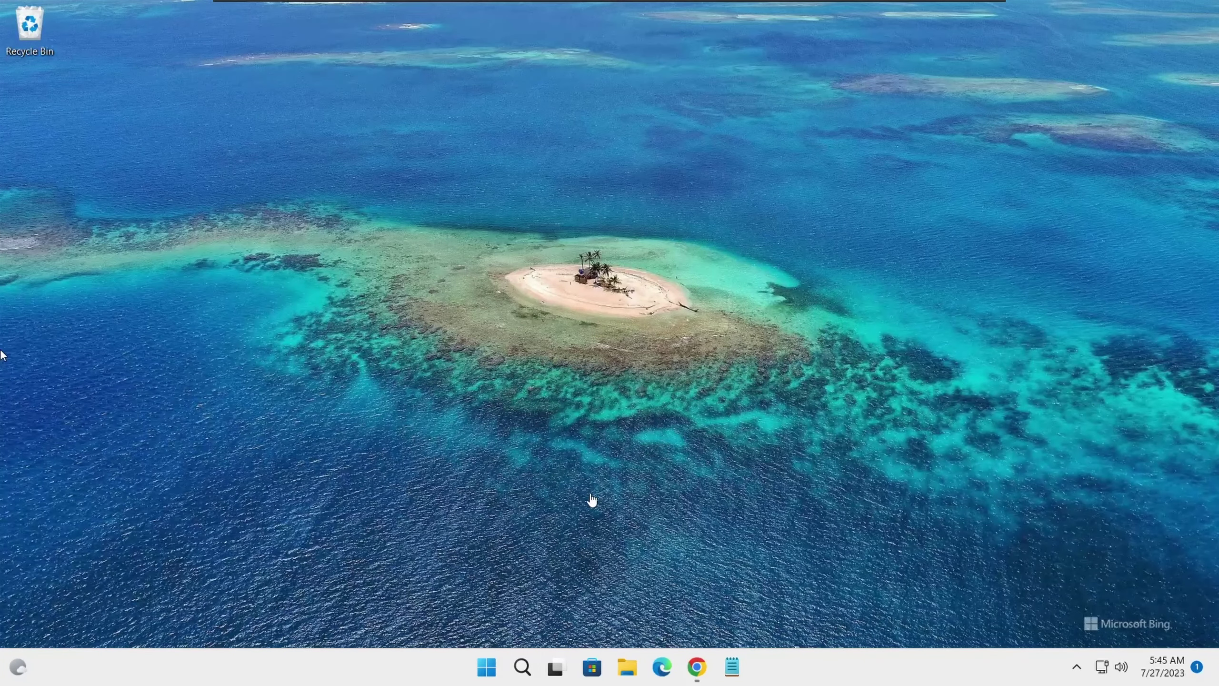
- Bring Chrome's explorerpatcher search results forward and open the valinet/ExplorerPatcher GitHub repository
{"action": "left_click", "coordinate": [696, 667]}
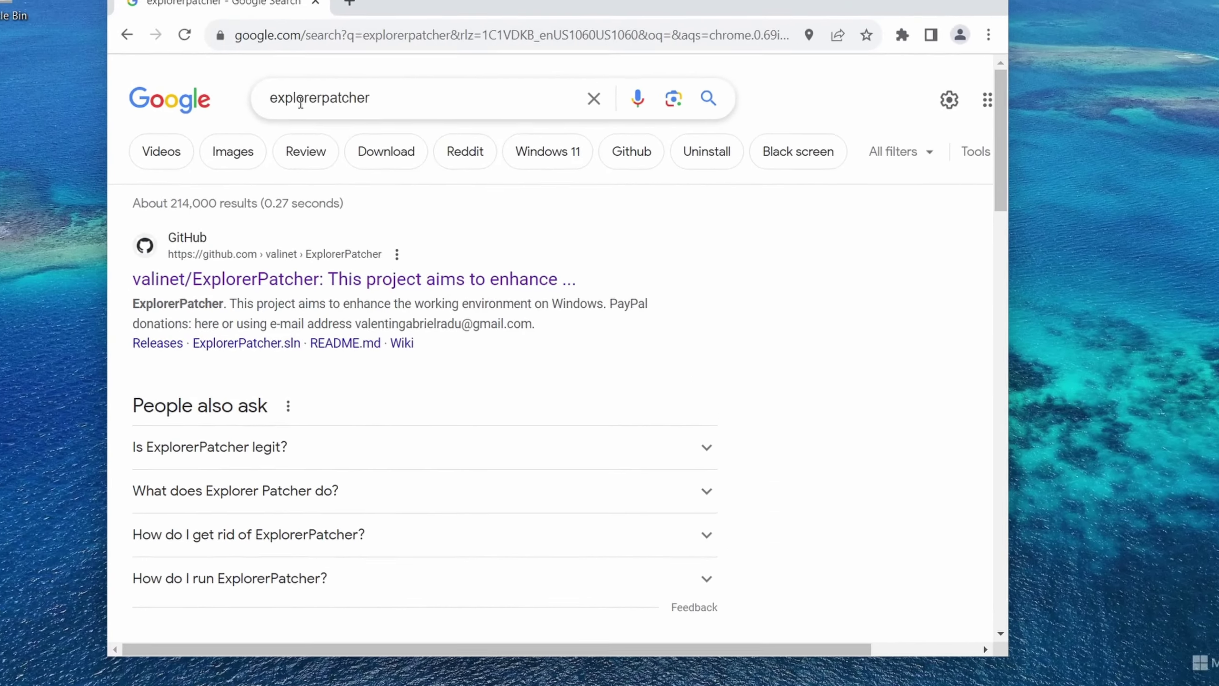
{"action": "left_click", "coordinate": [323, 96]}
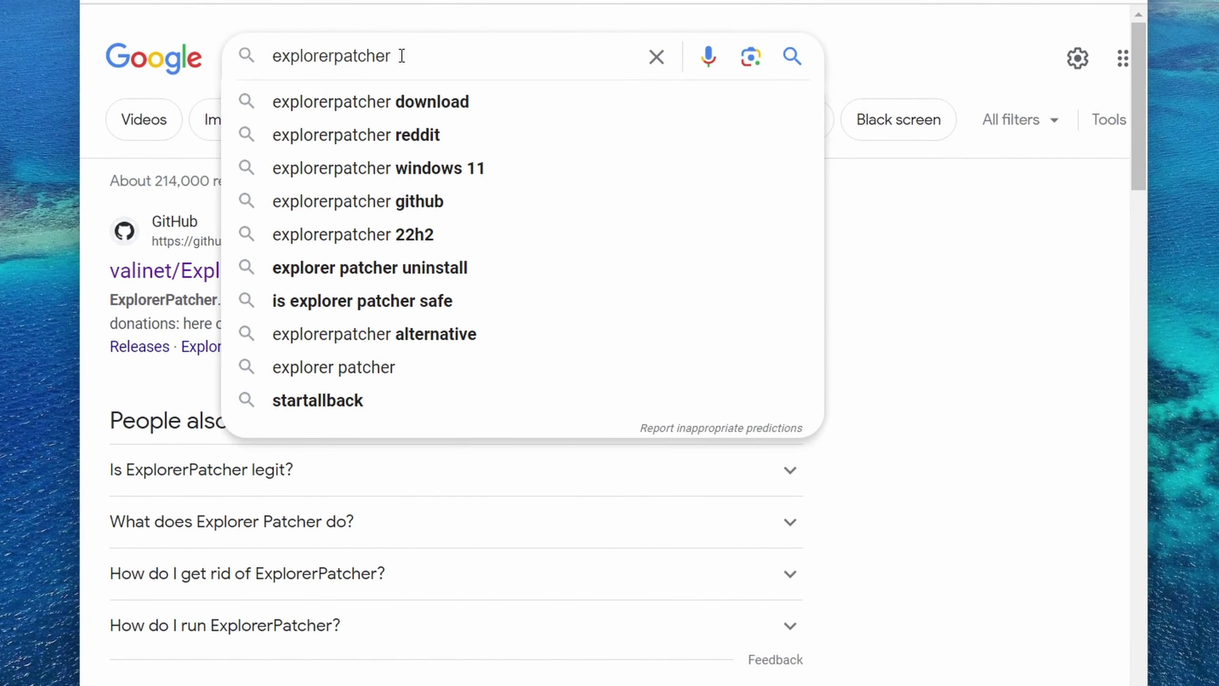
{"action": "key", "text": "Escape"}
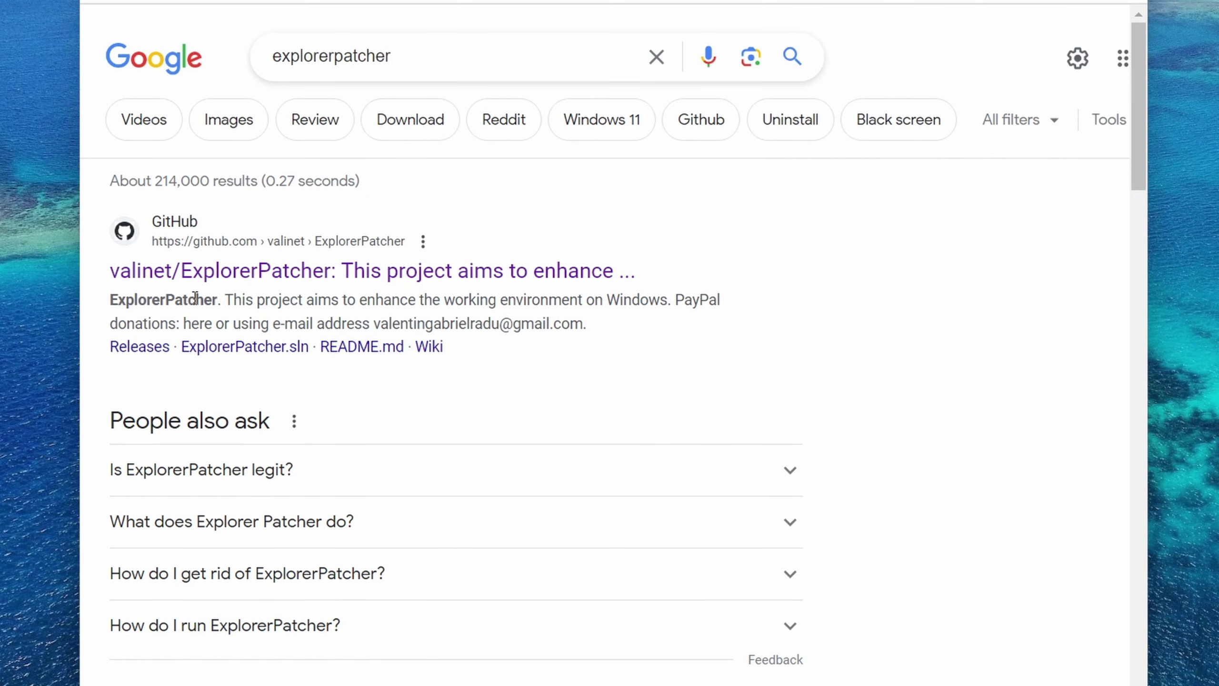
{"action": "left_click", "coordinate": [243, 274]}
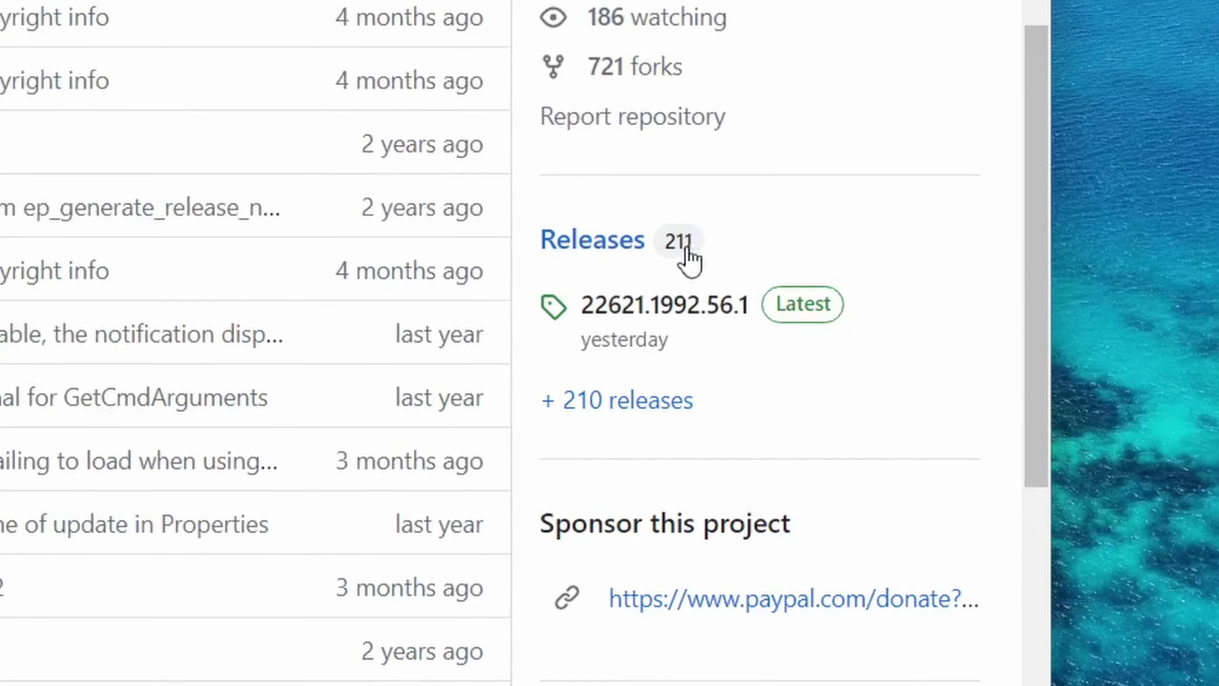
- Open the 22621.1992.56.1 release and download ep_setup.exe (1.77 MB) from its Assets
{"action": "left_click", "coordinate": [694, 308]}
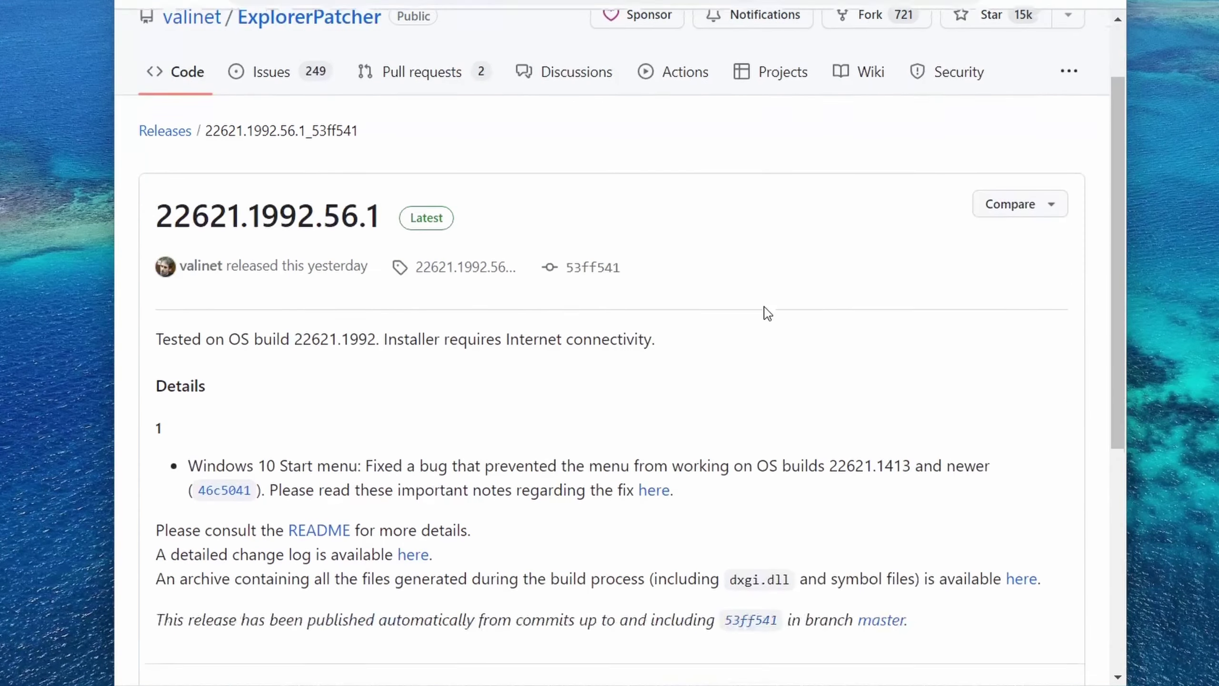
{"action": "scroll", "coordinate": [767, 313], "scroll_direction": "down", "scroll_amount": 1}
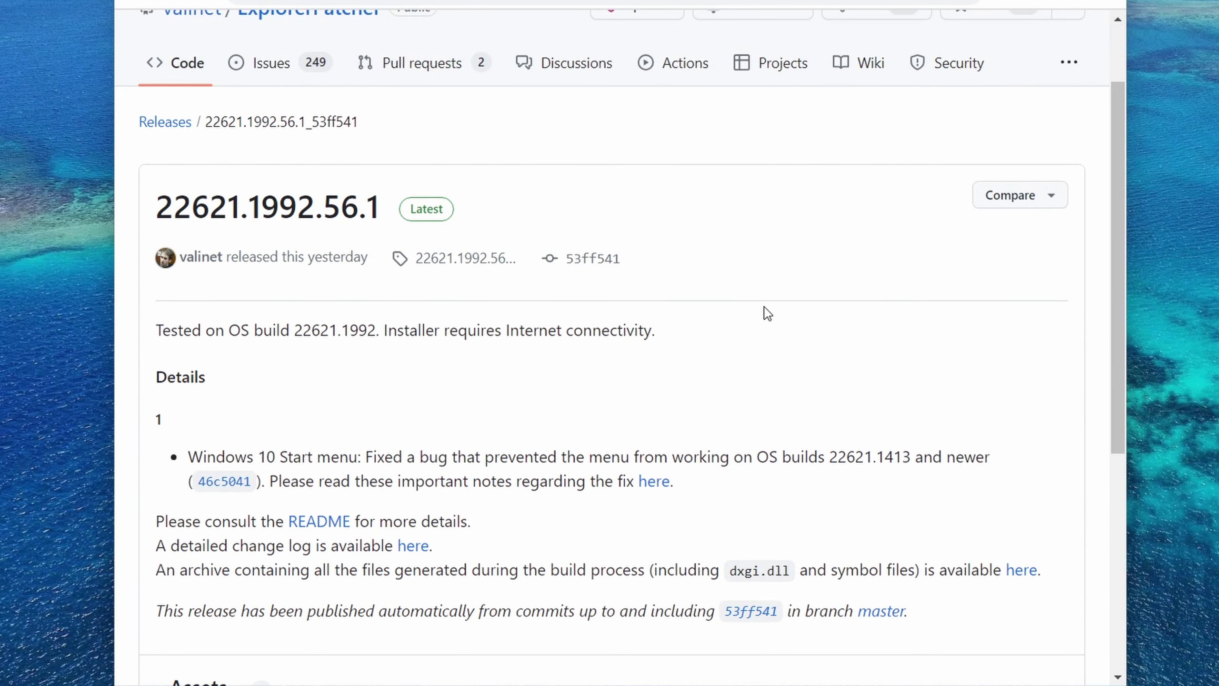
{"action": "scroll", "coordinate": [767, 313], "scroll_direction": "down", "scroll_amount": 8}
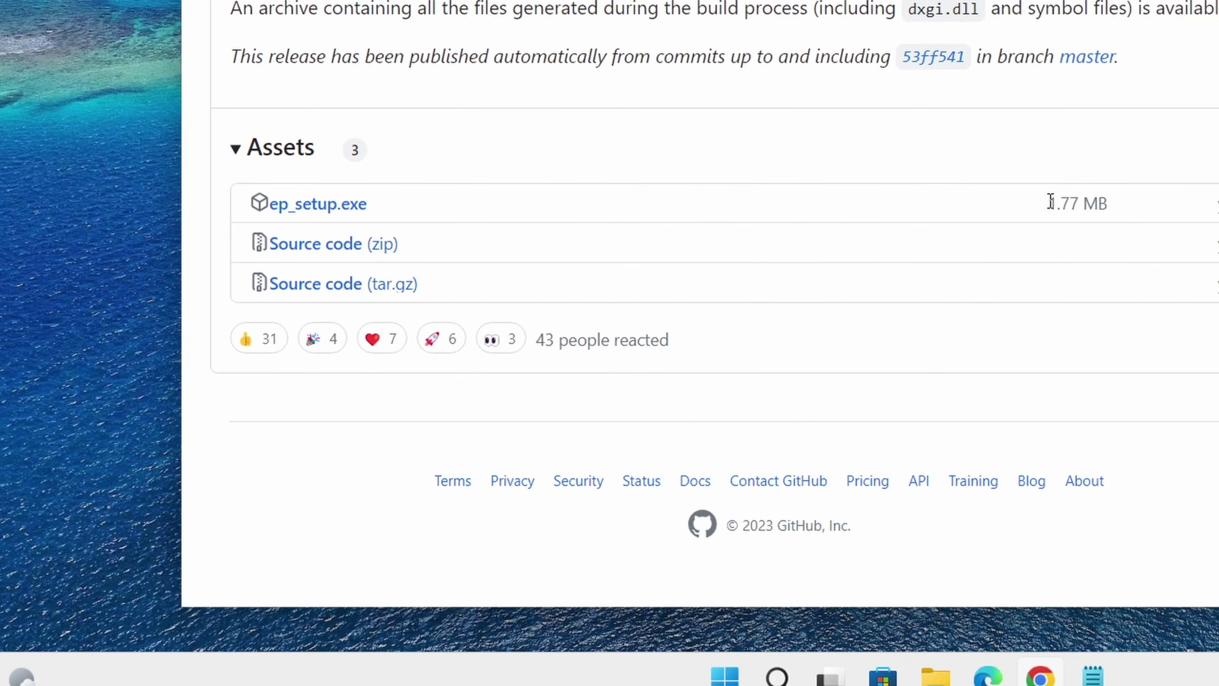
{"action": "left_click_drag", "start_coordinate": [1130, 251], "coordinate": [1215, 255]}
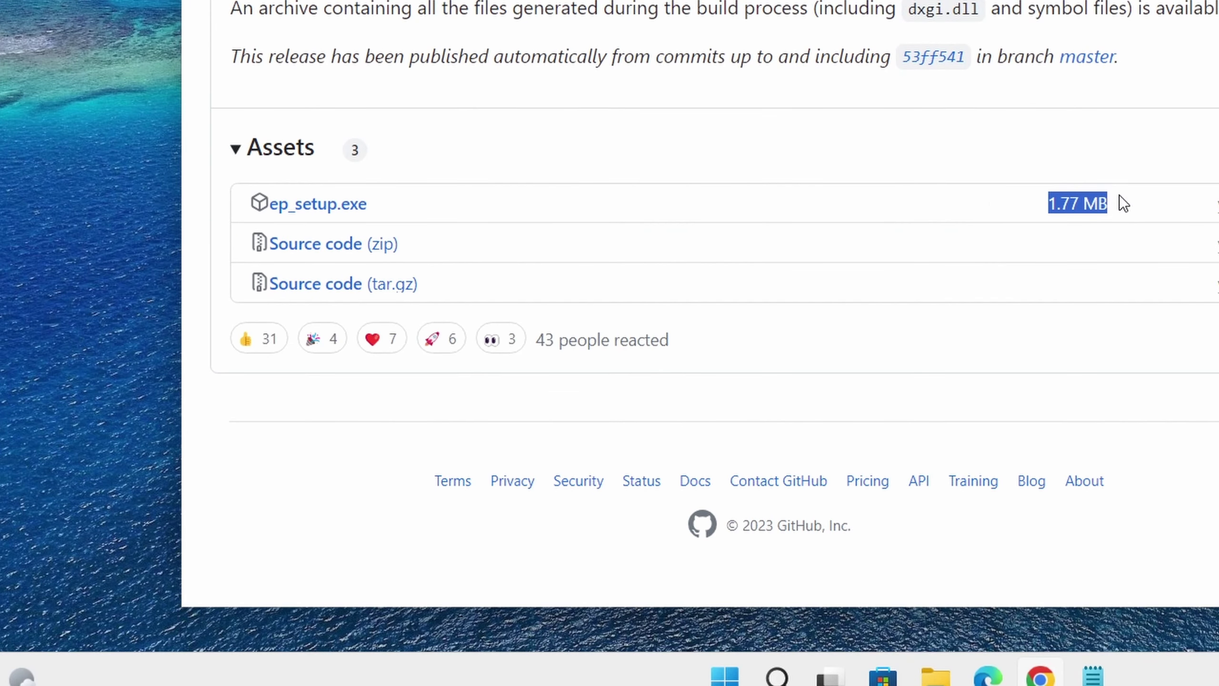
{"action": "left_click", "coordinate": [341, 211]}
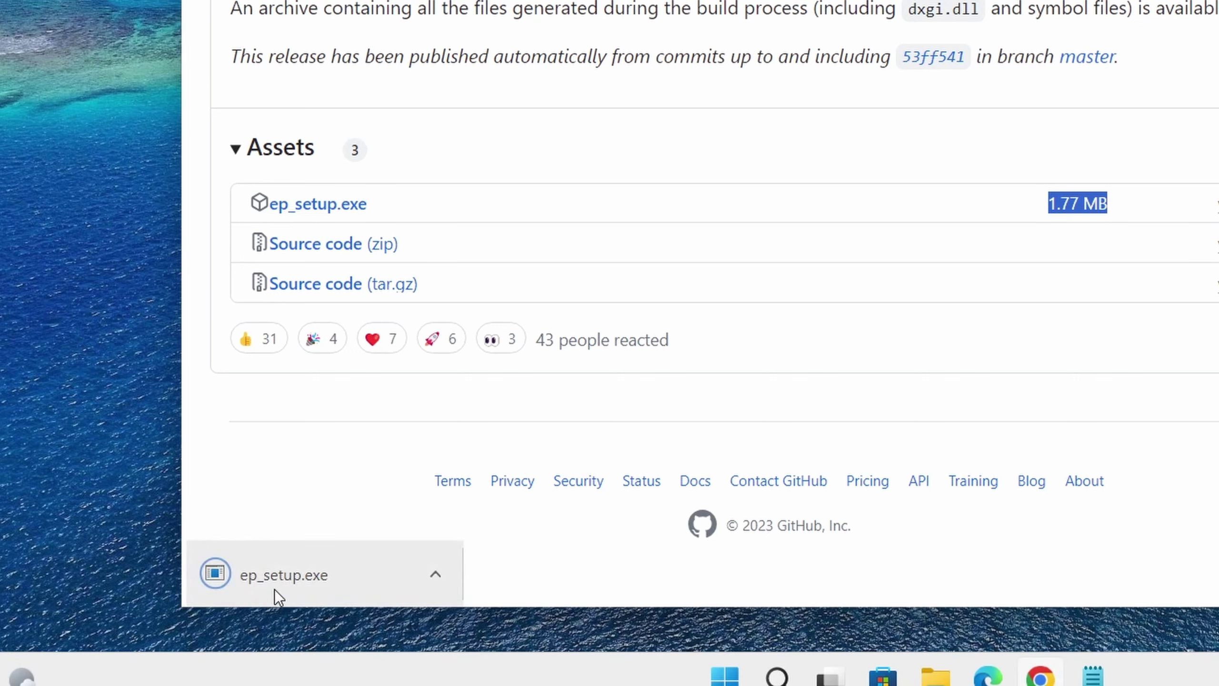
{"action": "left_click", "coordinate": [436, 574]}
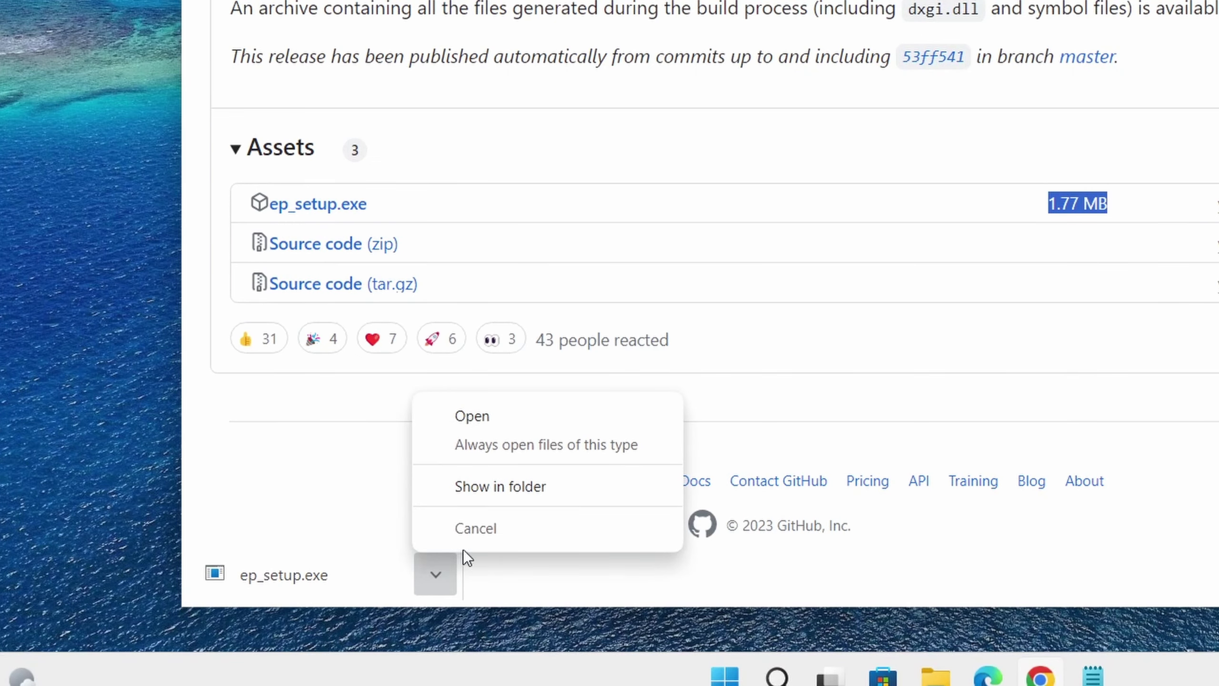
- Run ep_setup.exe from the Downloads folder, getting past SmartScreen and the UAC prompt
{"action": "left_click", "coordinate": [495, 488]}
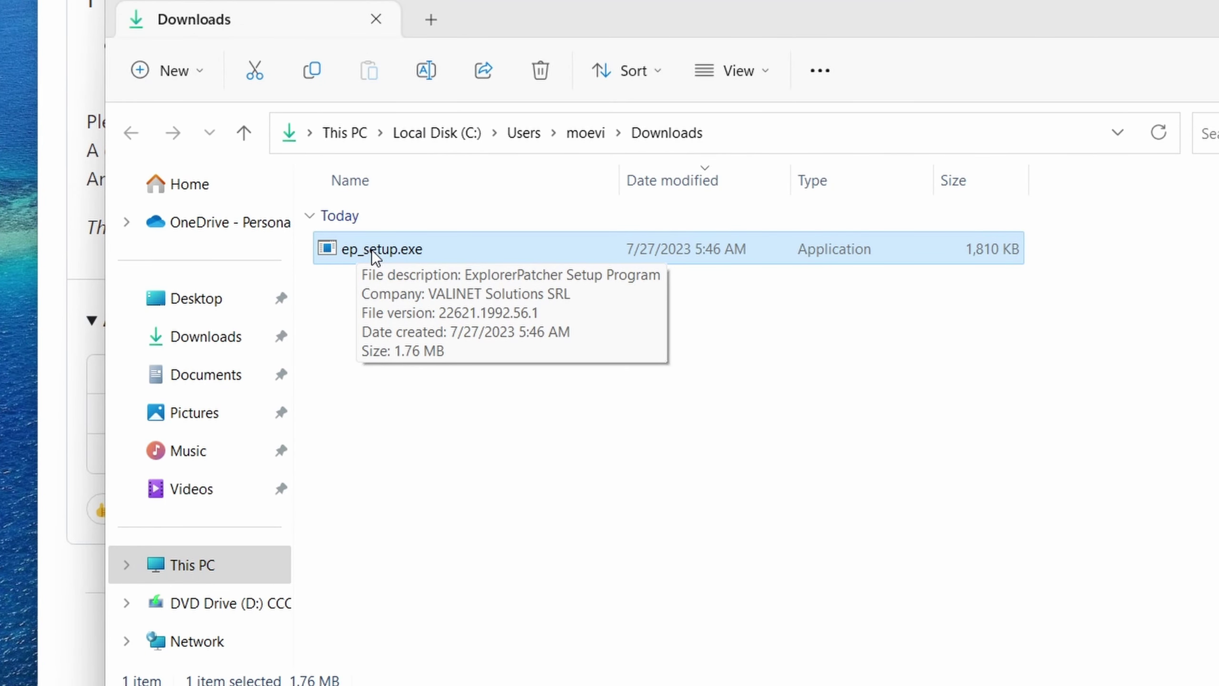
{"action": "double_click", "coordinate": [372, 250]}
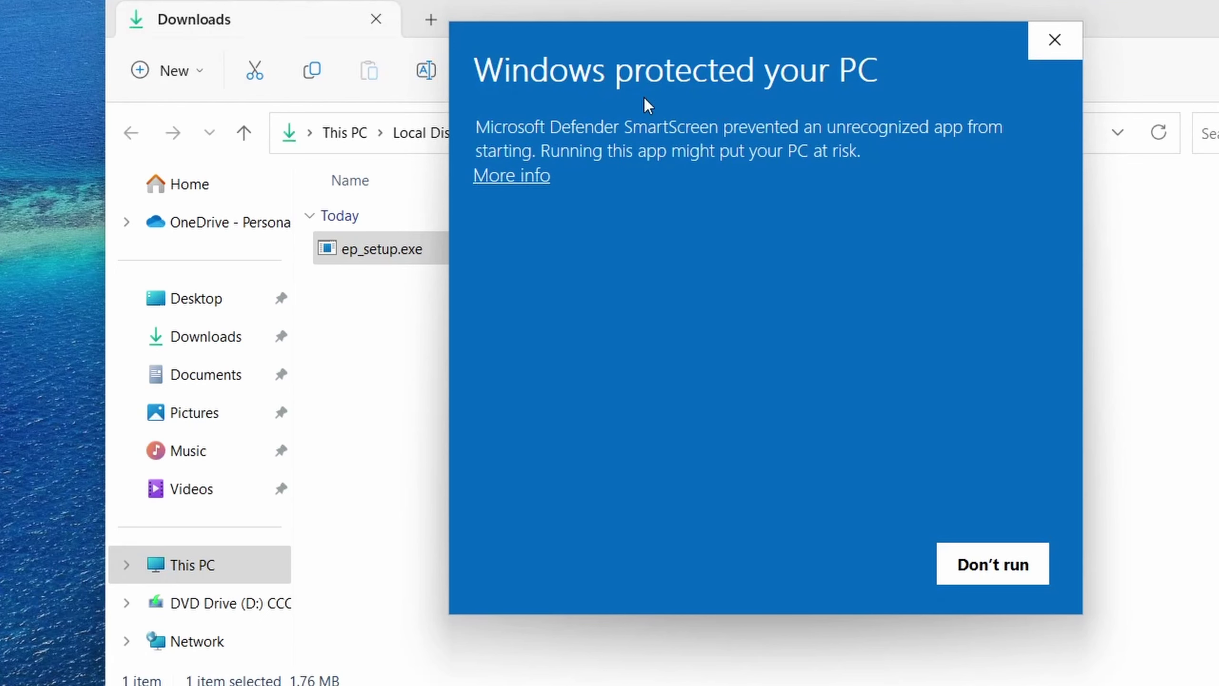
{"action": "left_click", "coordinate": [513, 179]}
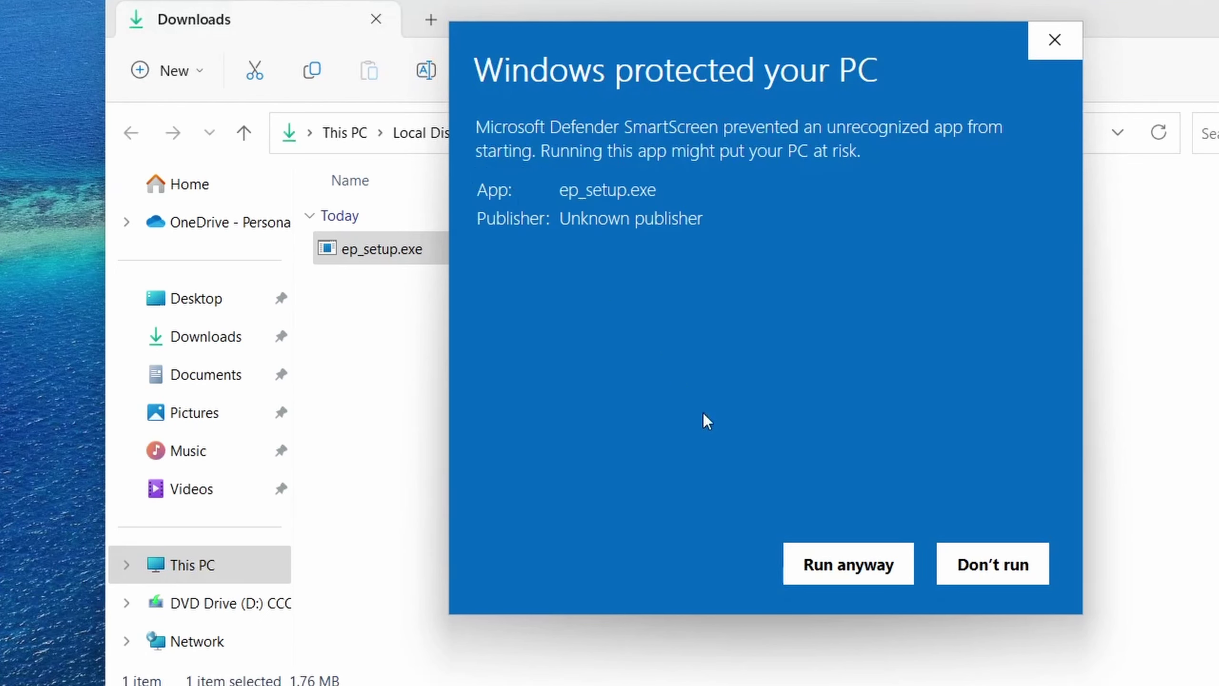
{"action": "left_click", "coordinate": [830, 566]}
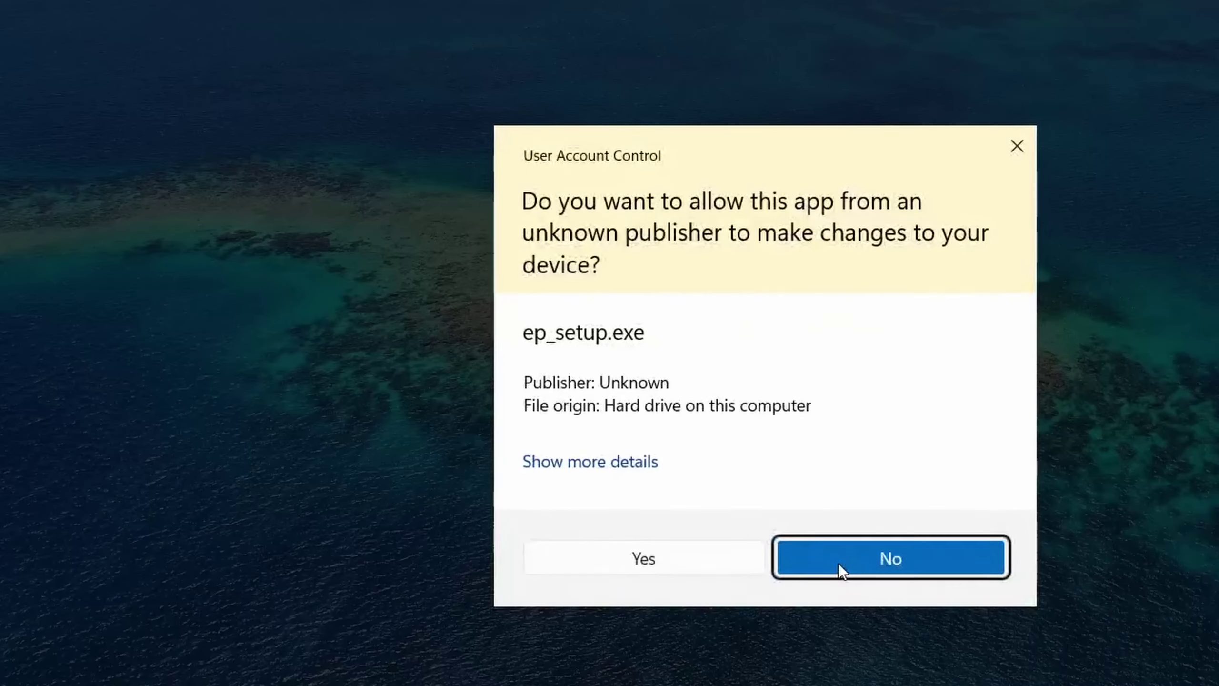
{"action": "left_click", "coordinate": [641, 562]}
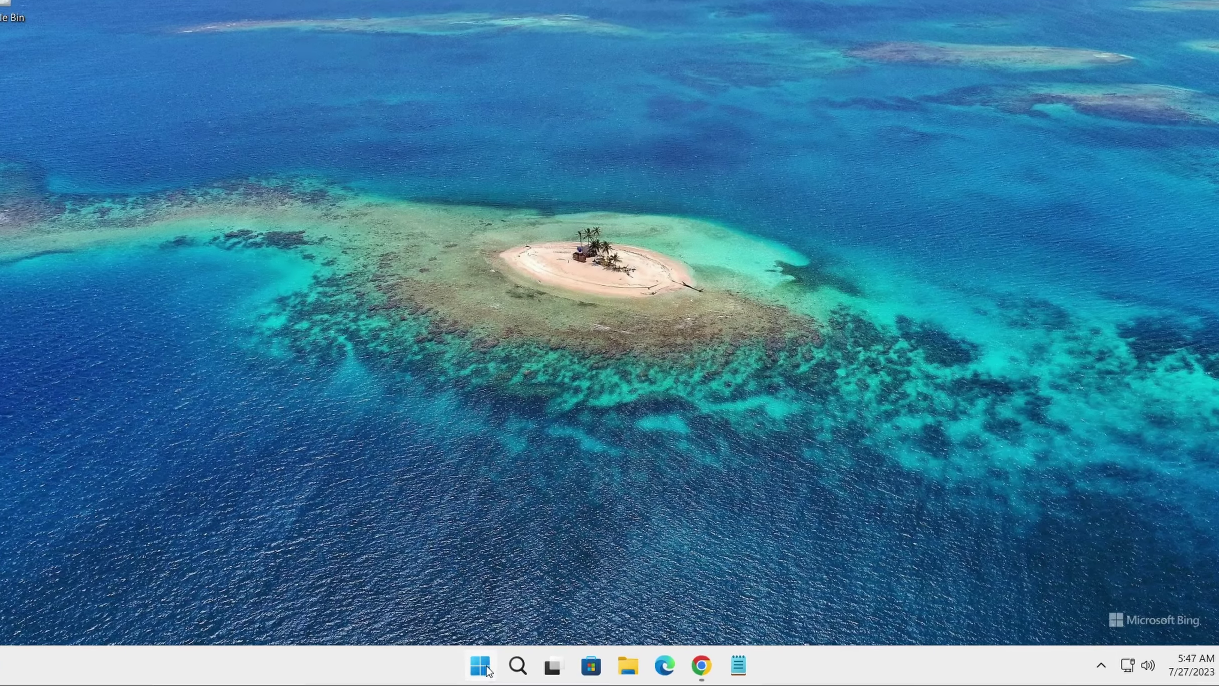
- Open ExplorerPatcher Properties from the taskbar's right-click menu, showing the Taskbar section
{"action": "left_click", "coordinate": [486, 666]}
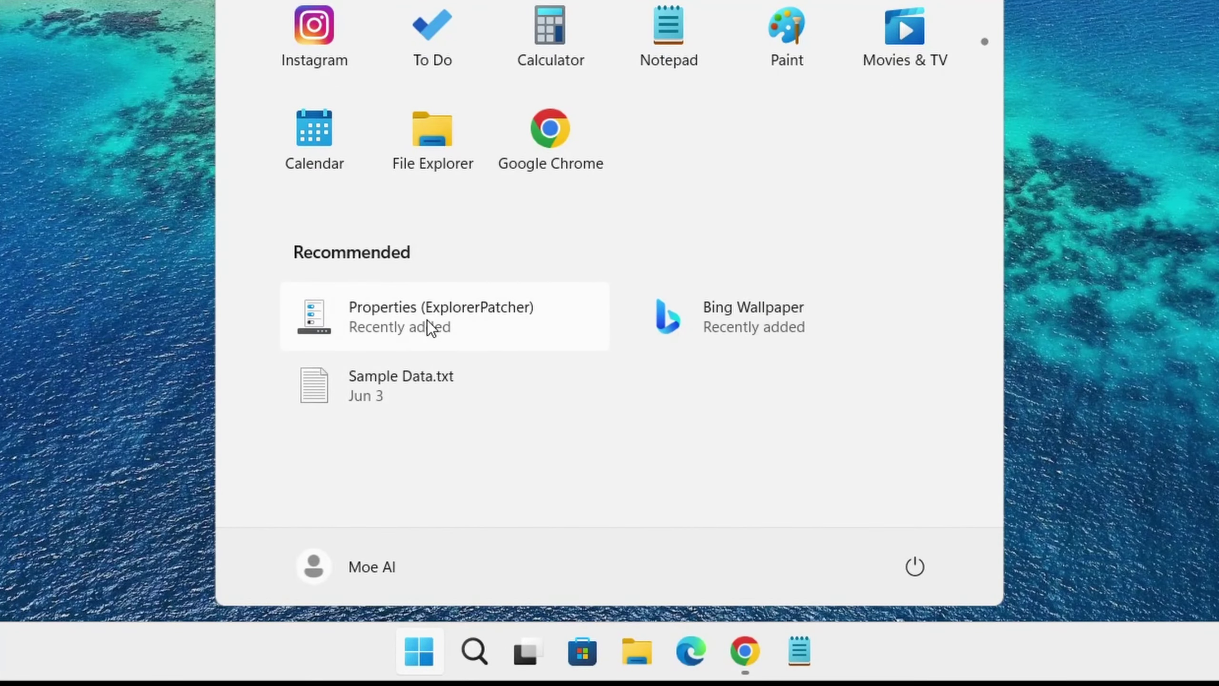
{"action": "left_click", "coordinate": [162, 489]}
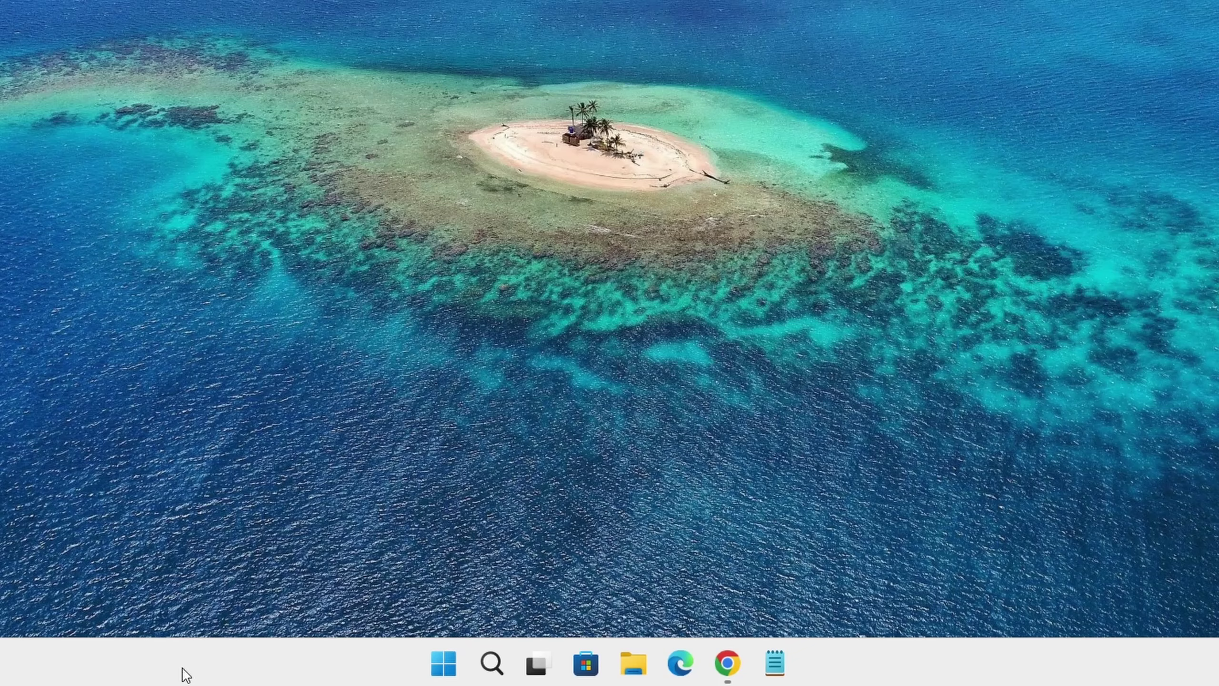
{"action": "right_click", "coordinate": [131, 665]}
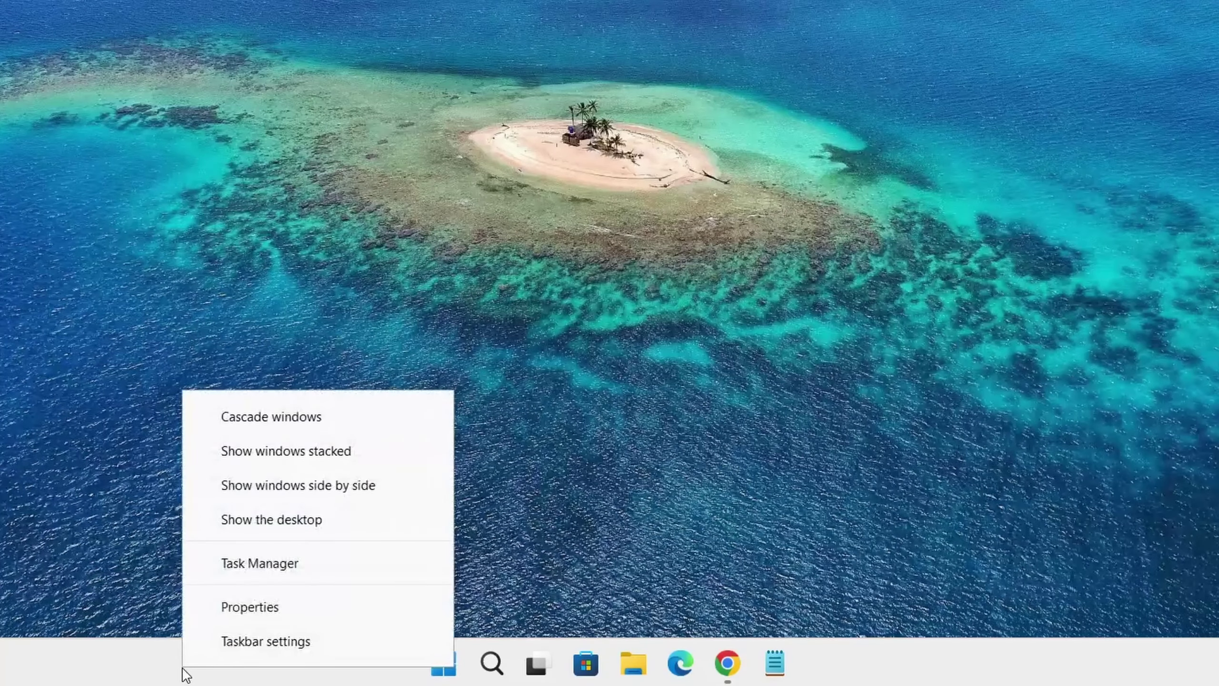
{"action": "left_click", "coordinate": [244, 608]}
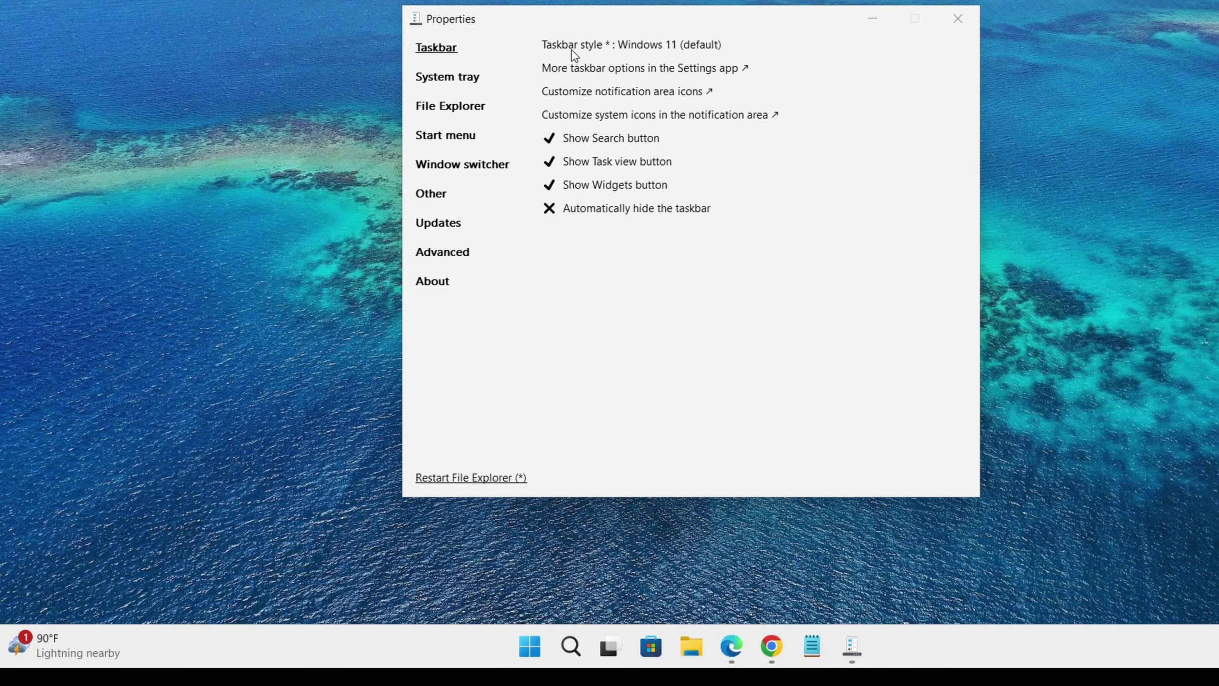
- Switch the taskbar style to Windows 10 and restart File Explorer
{"action": "left_click", "coordinate": [636, 48]}
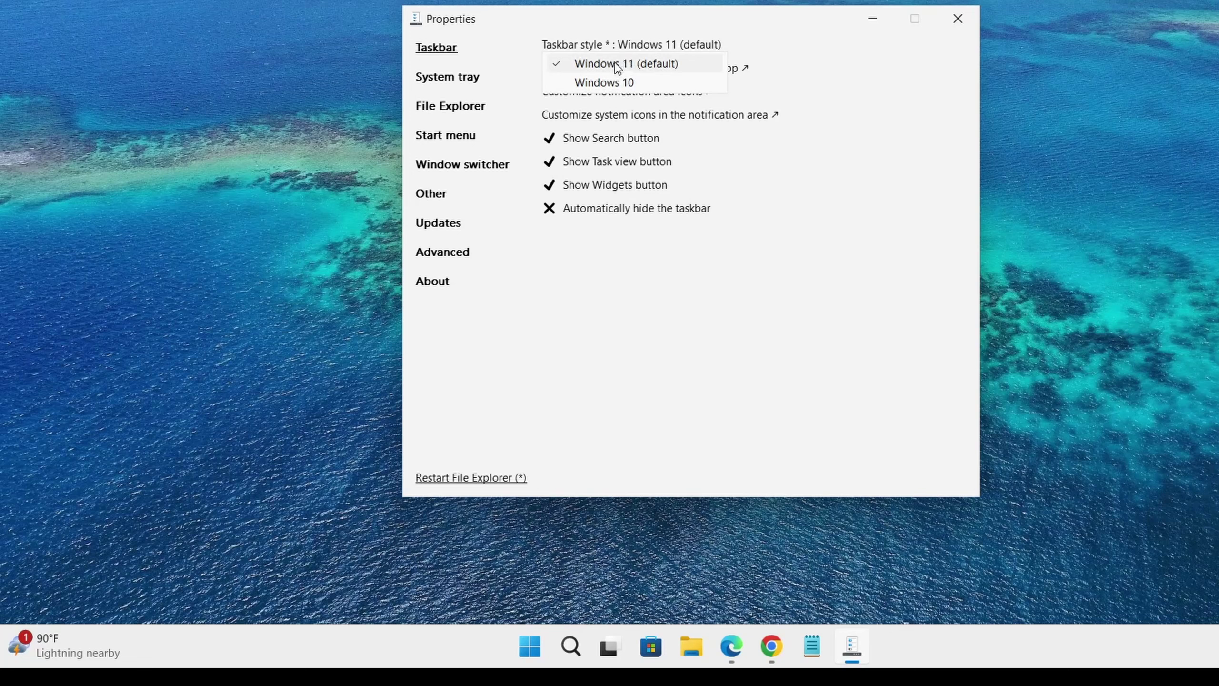
{"action": "left_click", "coordinate": [594, 84]}
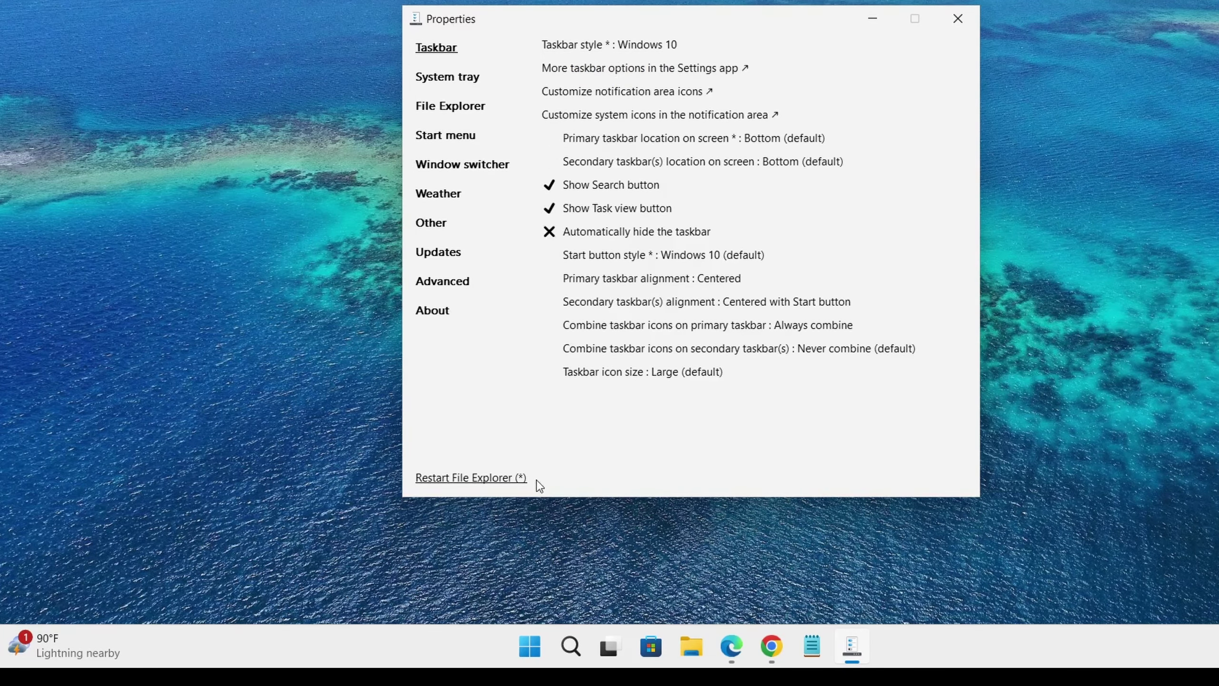
{"action": "left_click", "coordinate": [455, 480]}
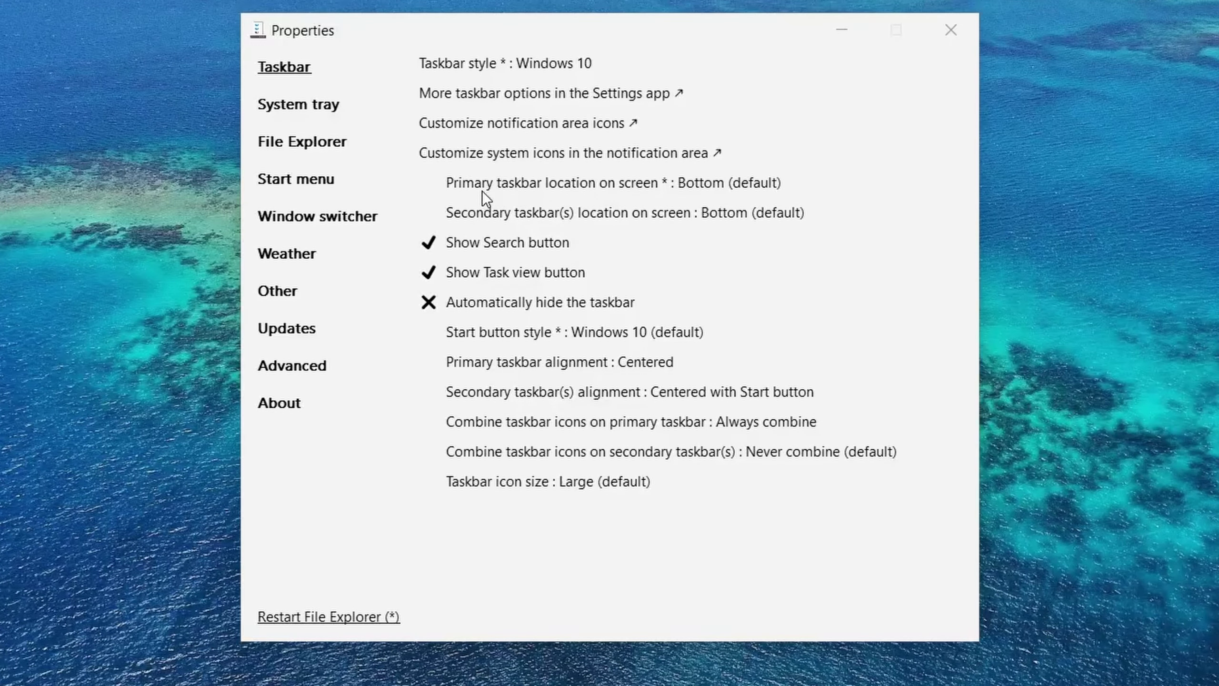
{"action": "left_click", "coordinate": [568, 182]}
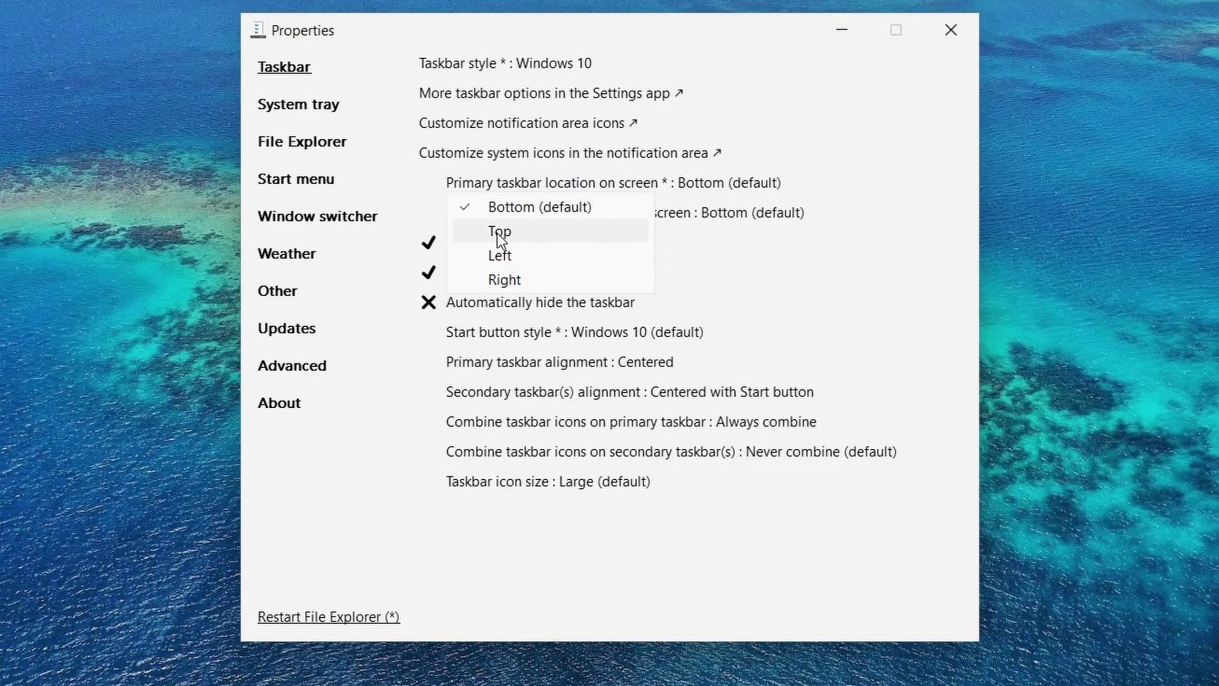
{"action": "left_click", "coordinate": [393, 347]}
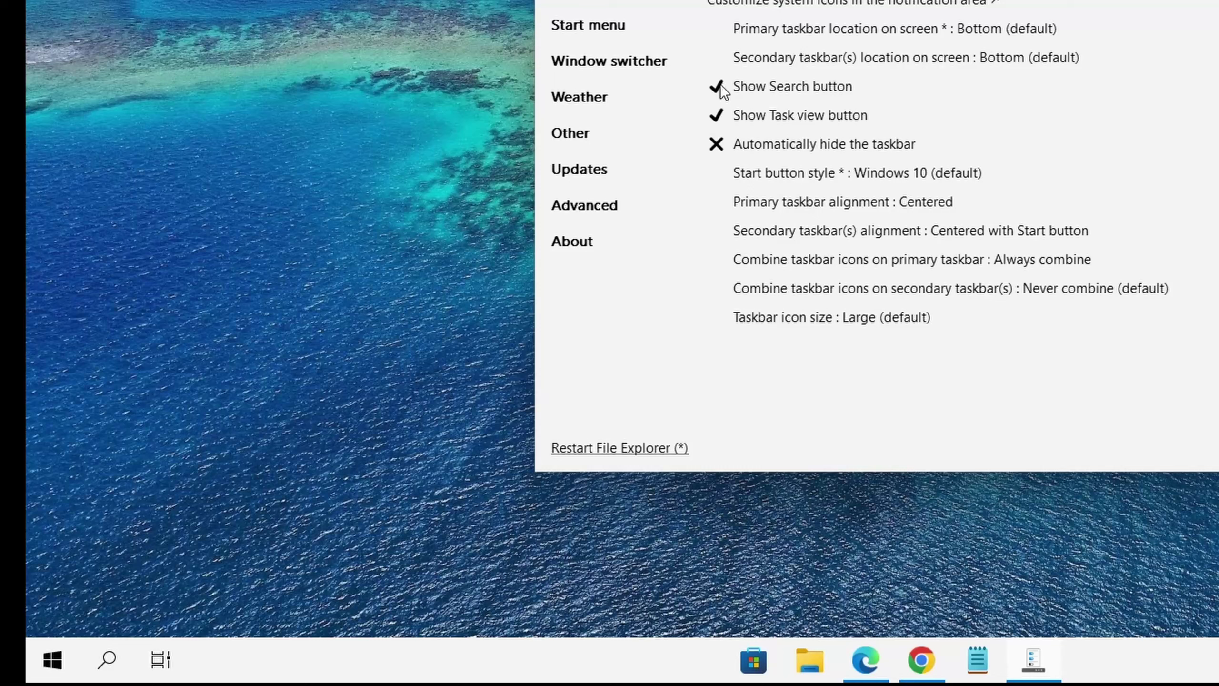
- Toggle the Search and Task view buttons off and back on, and browse Start button styles unchanged
{"action": "left_click", "coordinate": [716, 86]}
{"action": "left_click", "coordinate": [719, 84]}
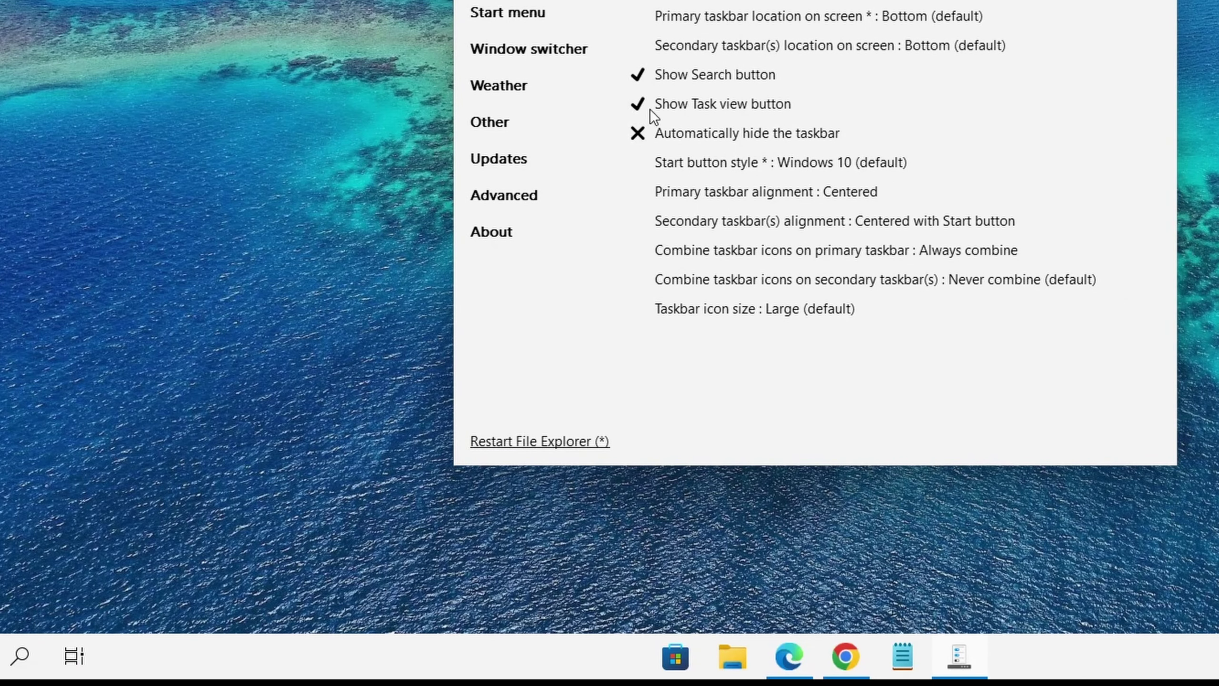
{"action": "left_click", "coordinate": [638, 105]}
{"action": "left_click", "coordinate": [638, 106]}
{"action": "left_click", "coordinate": [710, 163]}
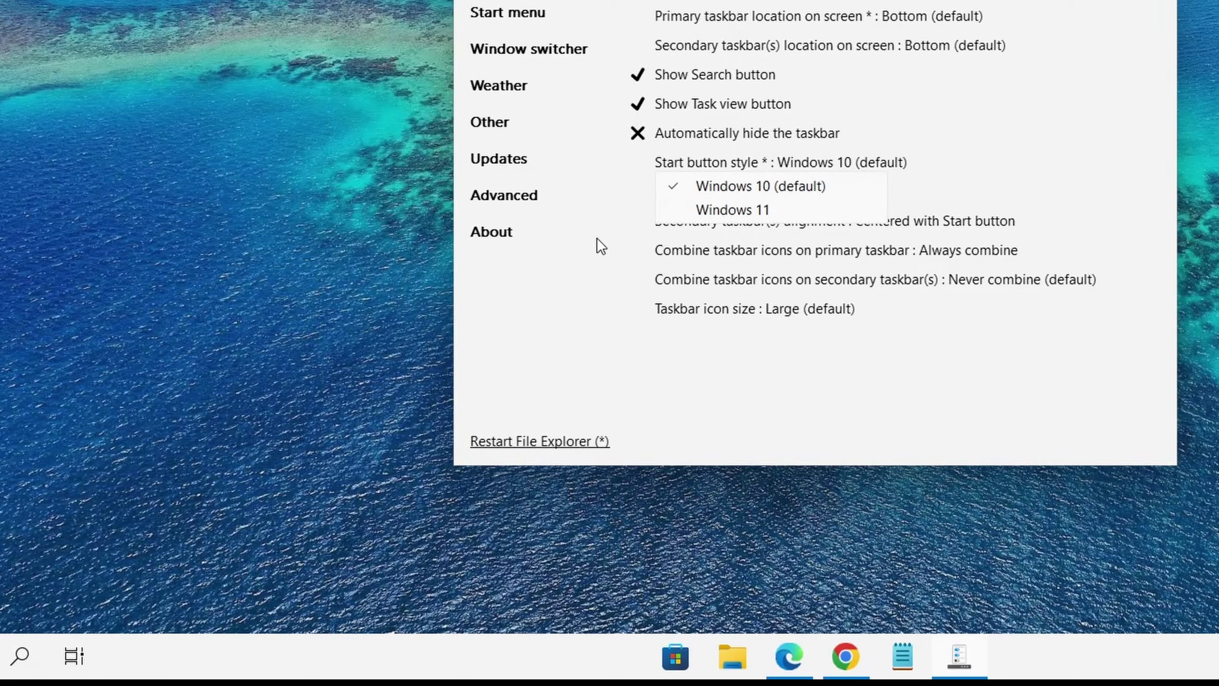
{"action": "left_click", "coordinate": [588, 254]}
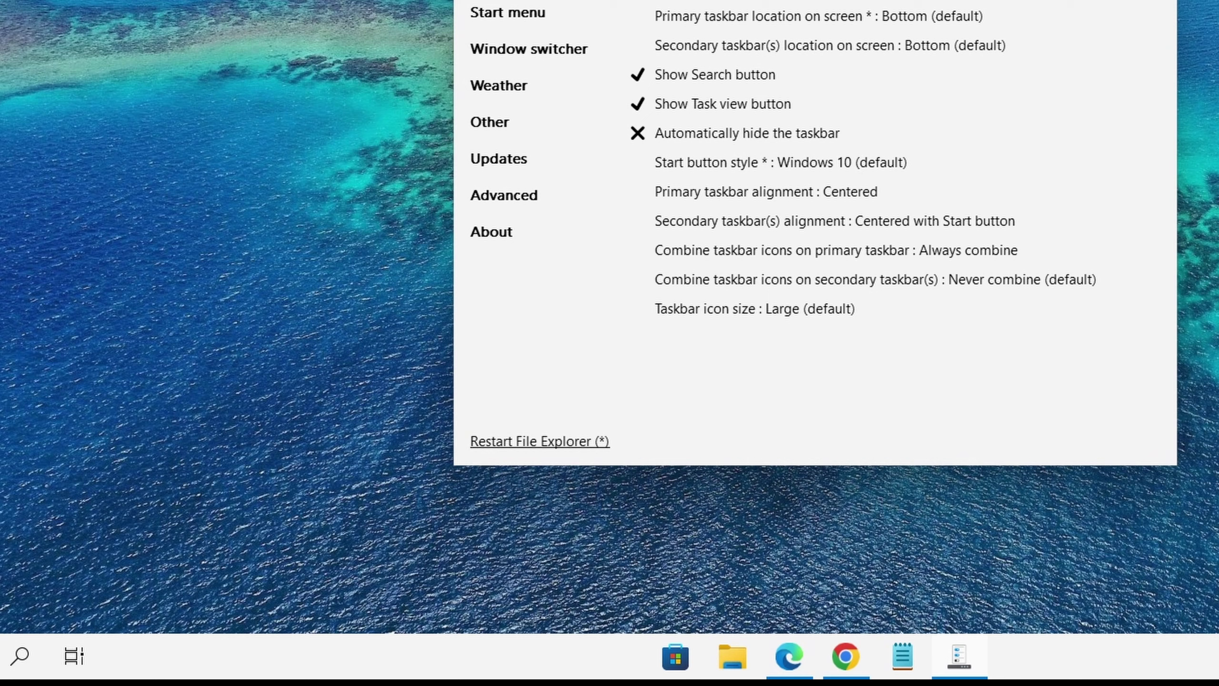
- Set primary taskbar alignment to 'At screen edge' and icon combining to 'Never combine'
{"action": "left_click", "coordinate": [742, 190]}
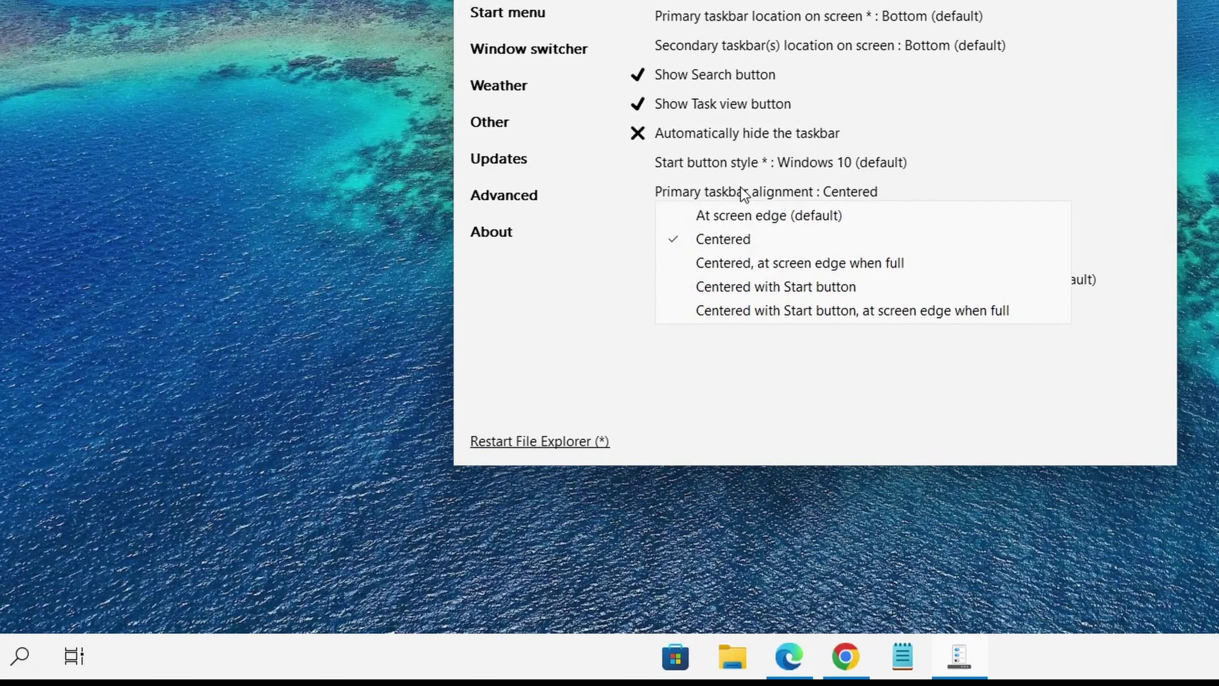
{"action": "left_click", "coordinate": [745, 217]}
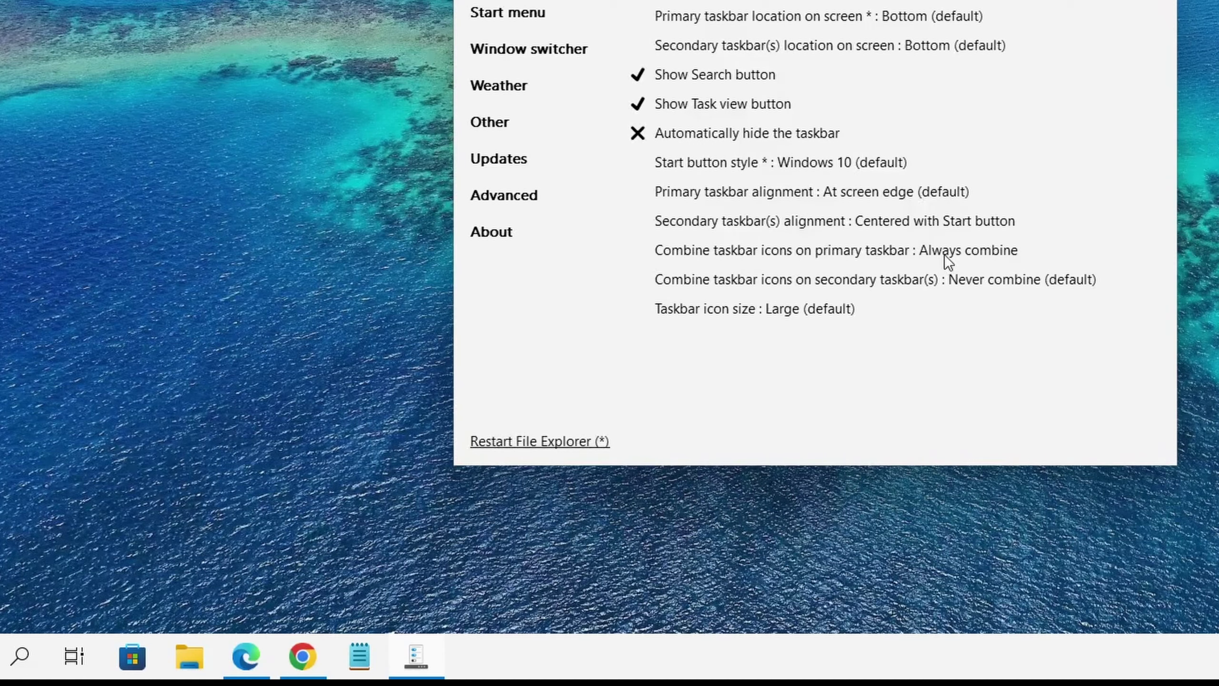
{"action": "left_click", "coordinate": [829, 253]}
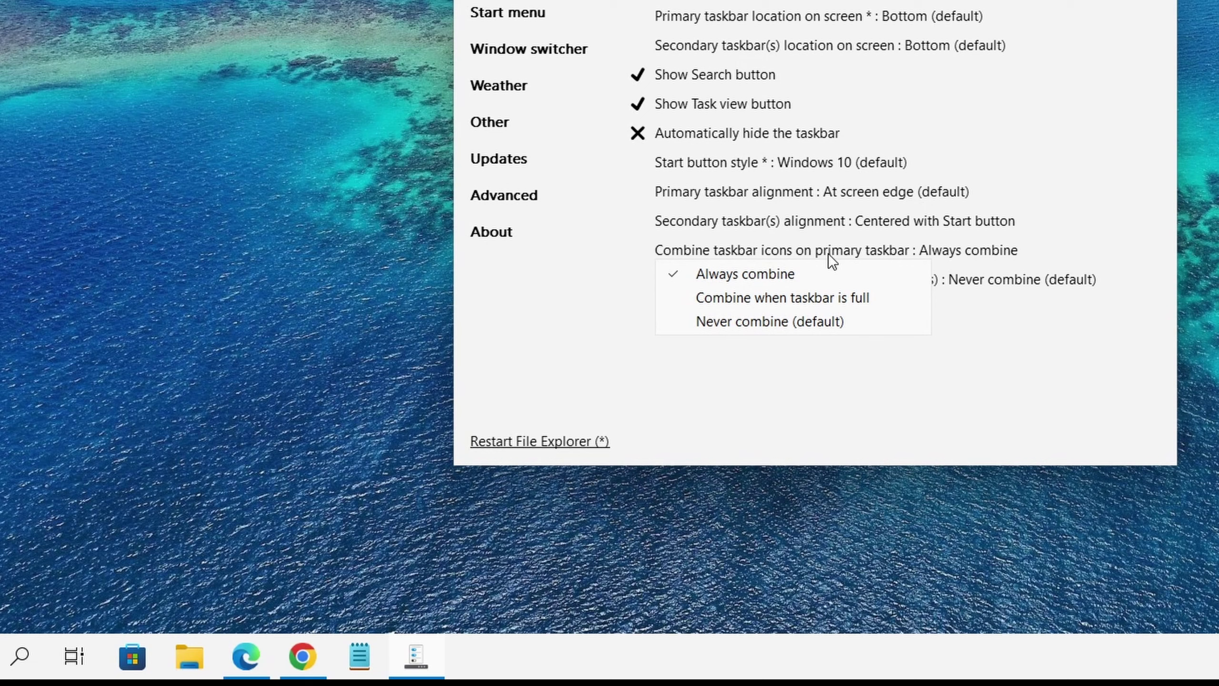
{"action": "left_click", "coordinate": [785, 321]}
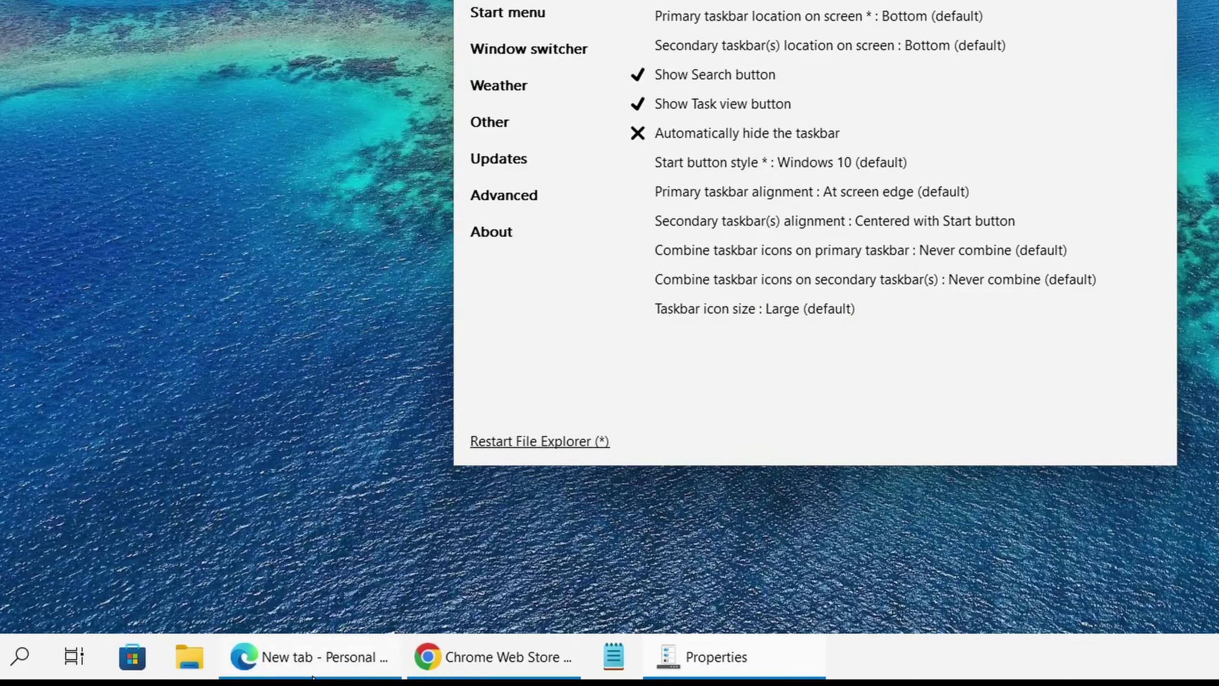
{"action": "mouse_move", "coordinate": [486, 656]}
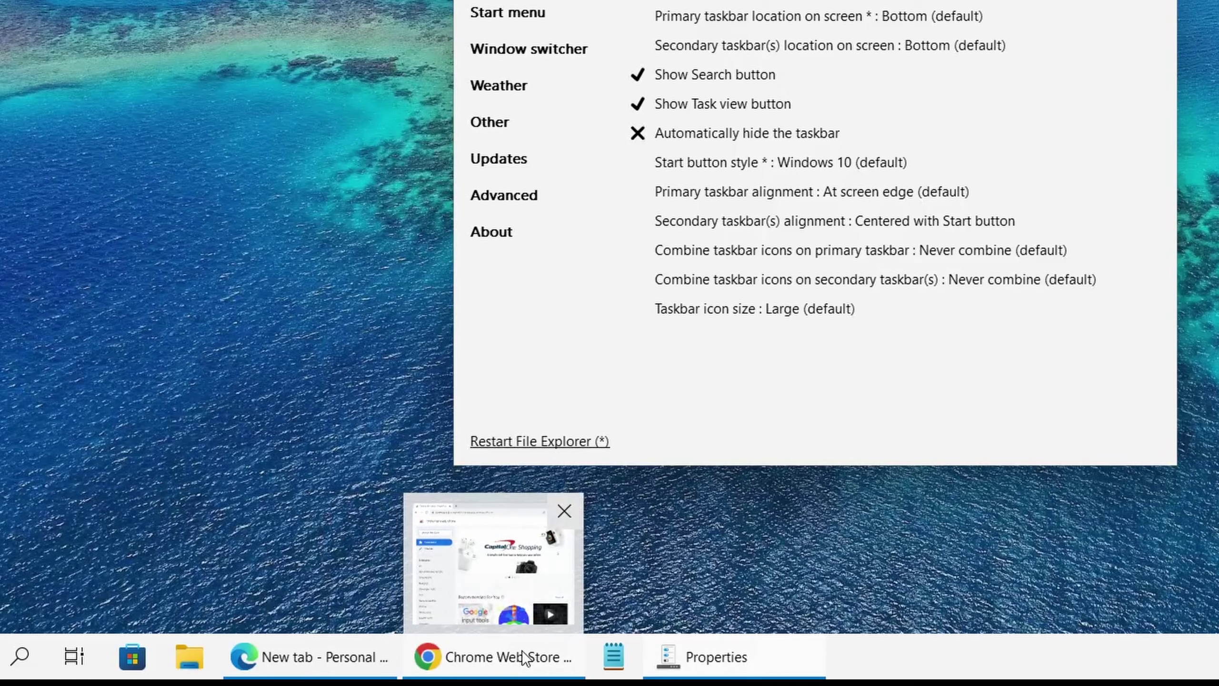
- Bring up the Chrome Web Store and Edge new-tab windows, minimizing each again
{"action": "left_click", "coordinate": [514, 667]}
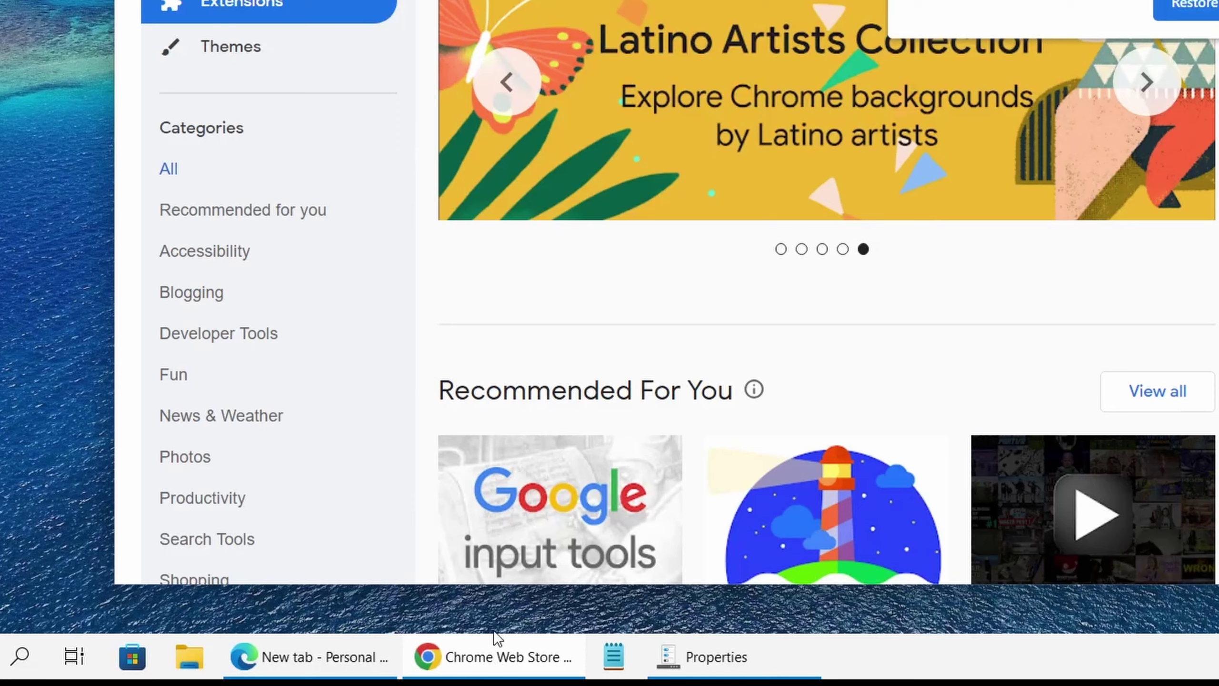
{"action": "left_click", "coordinate": [535, 656]}
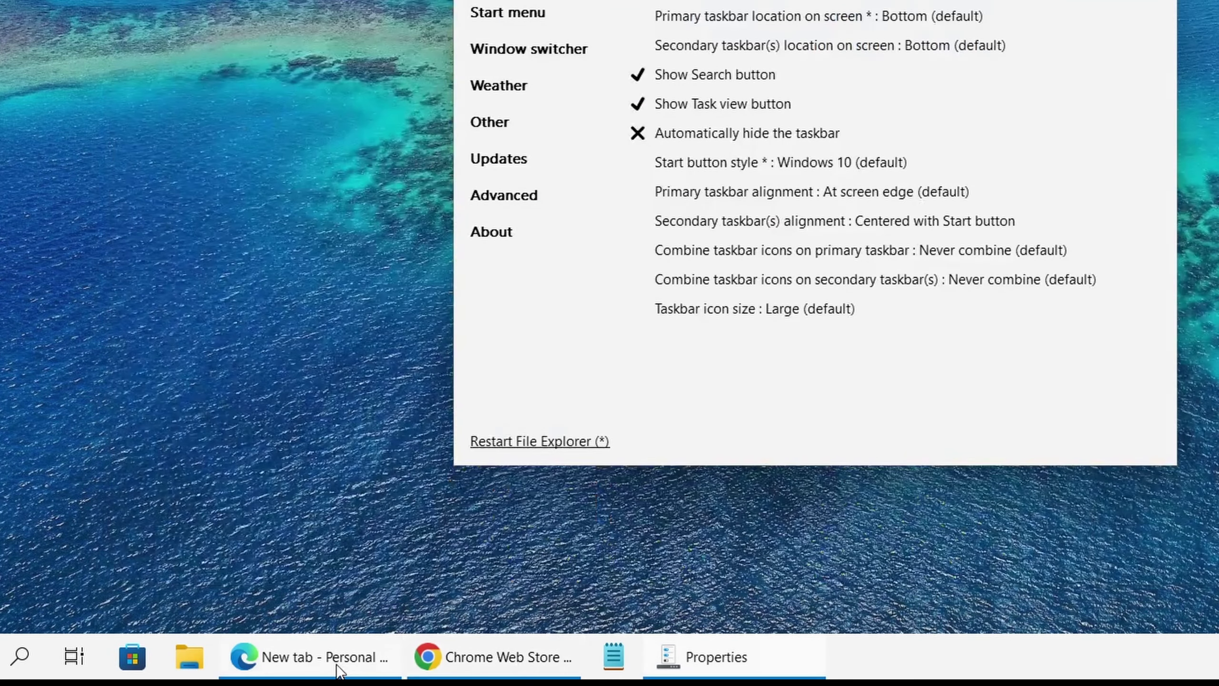
{"action": "left_click", "coordinate": [339, 670]}
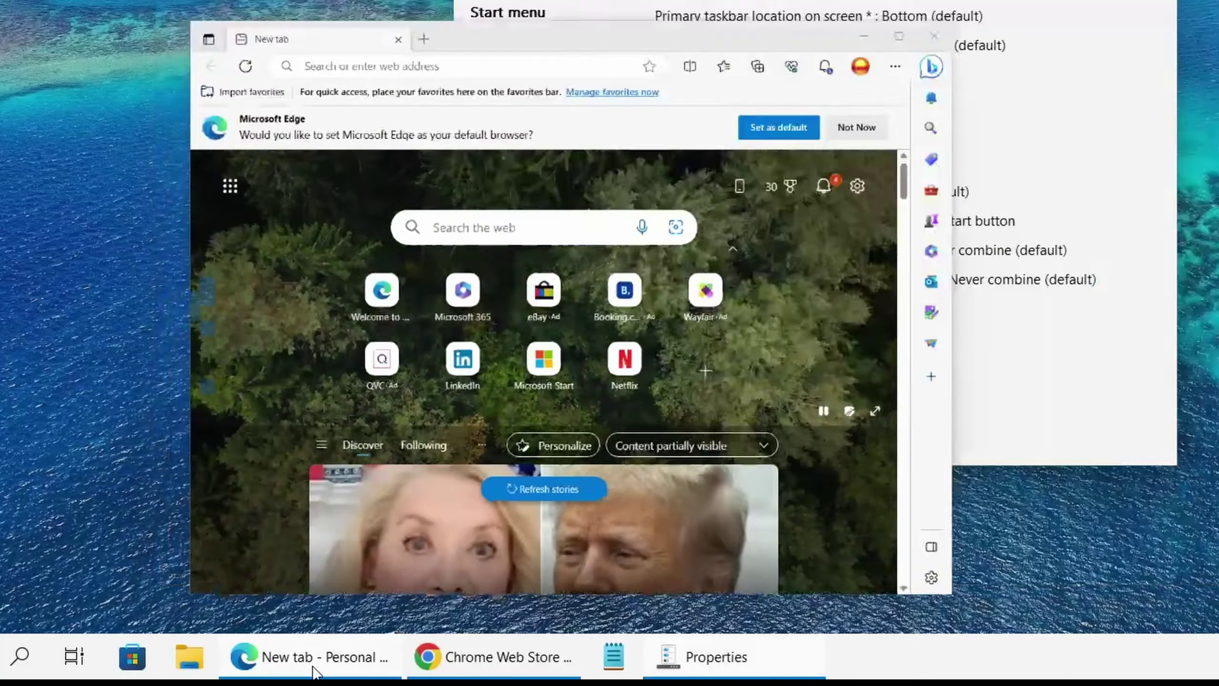
{"action": "left_click", "coordinate": [314, 670]}
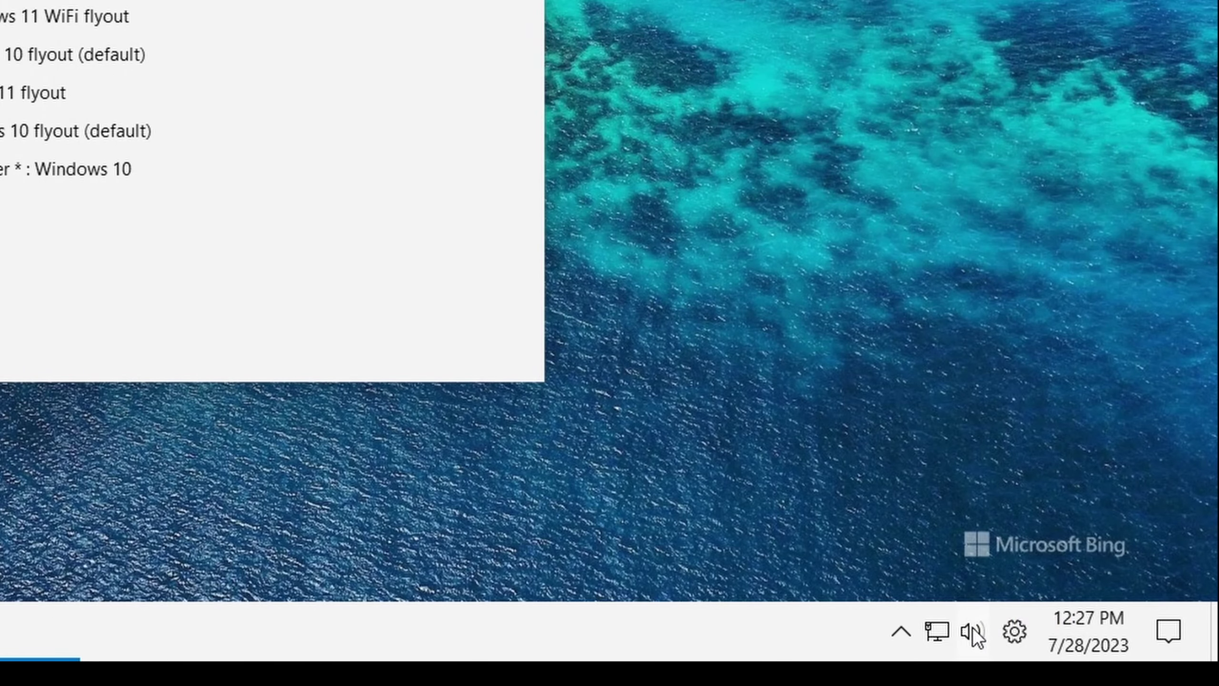
- Set speaker volume to 54, switch Sound to the Windows 7 flyout, and restart File Explorer
{"action": "left_click", "coordinate": [992, 673]}
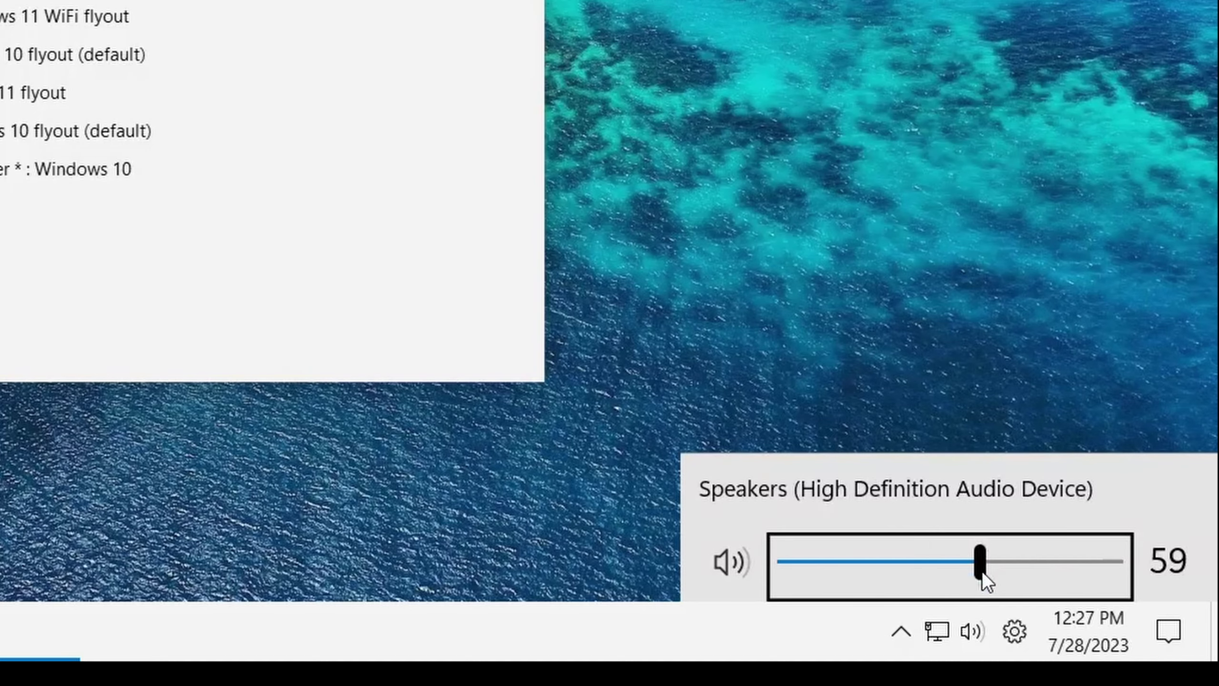
{"action": "mouse_move", "coordinate": [982, 571]}
{"action": "left_mouse_down"}
{"action": "mouse_move", "coordinate": [1096, 571]}
{"action": "mouse_move", "coordinate": [964, 570]}
{"action": "left_mouse_up"}
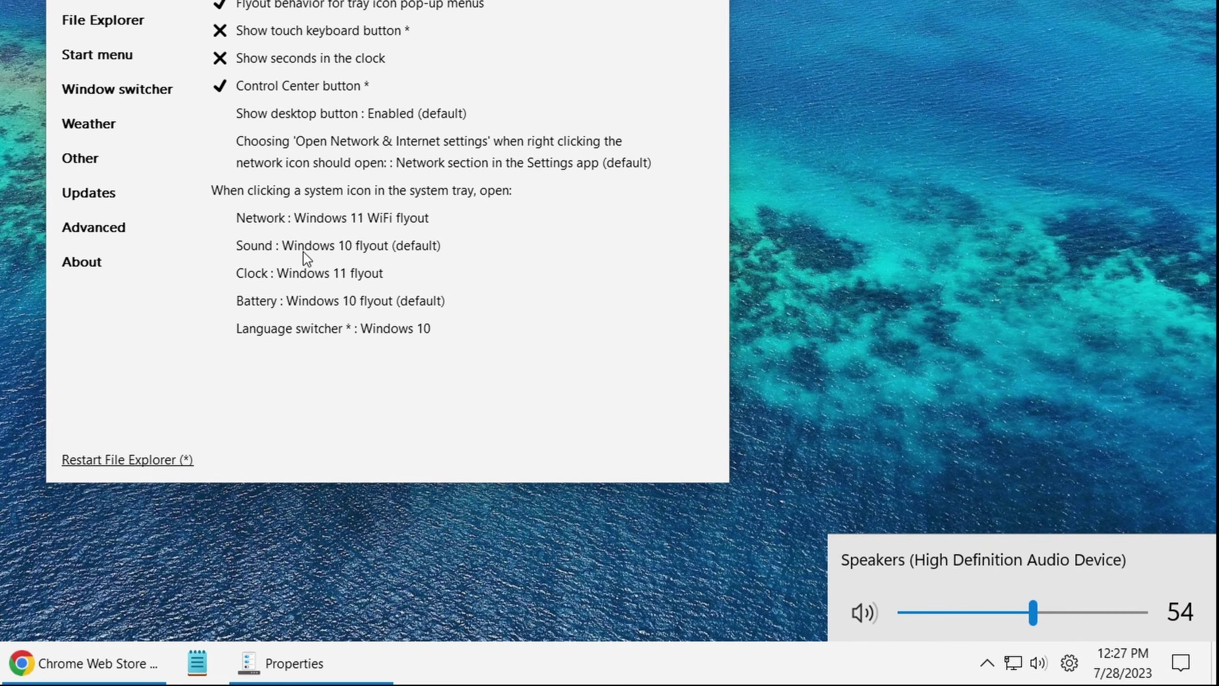
{"action": "left_click", "coordinate": [302, 247]}
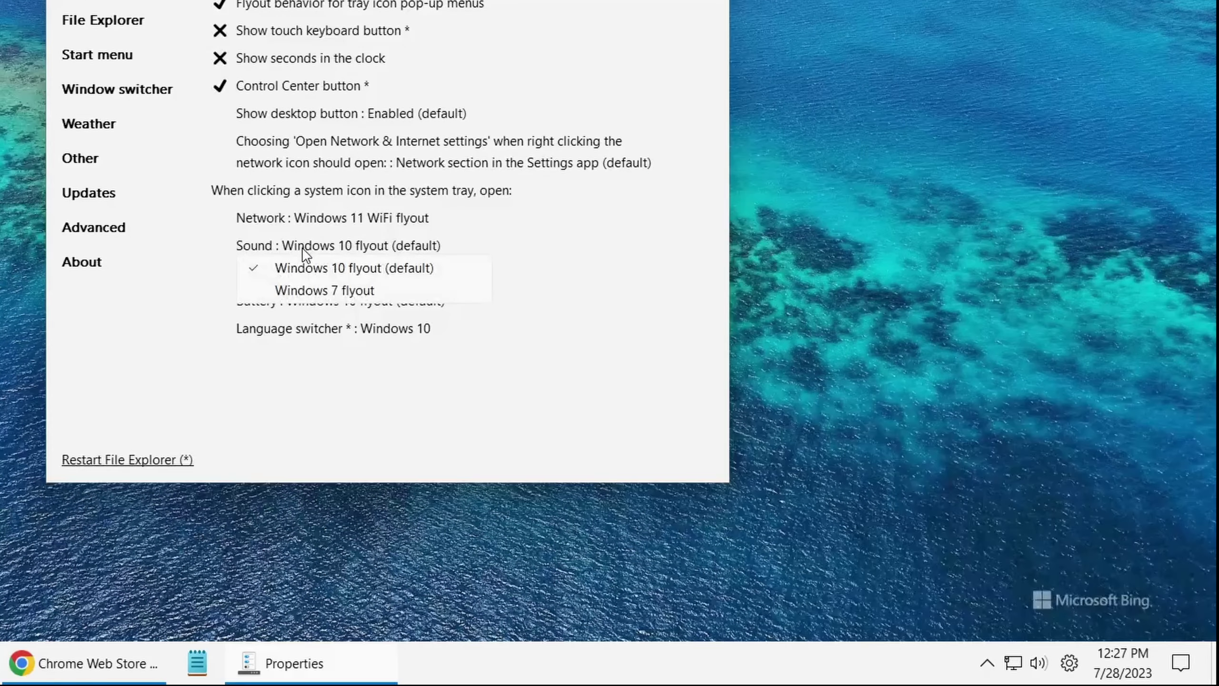
{"action": "left_click", "coordinate": [305, 288]}
{"action": "left_click", "coordinate": [146, 462]}
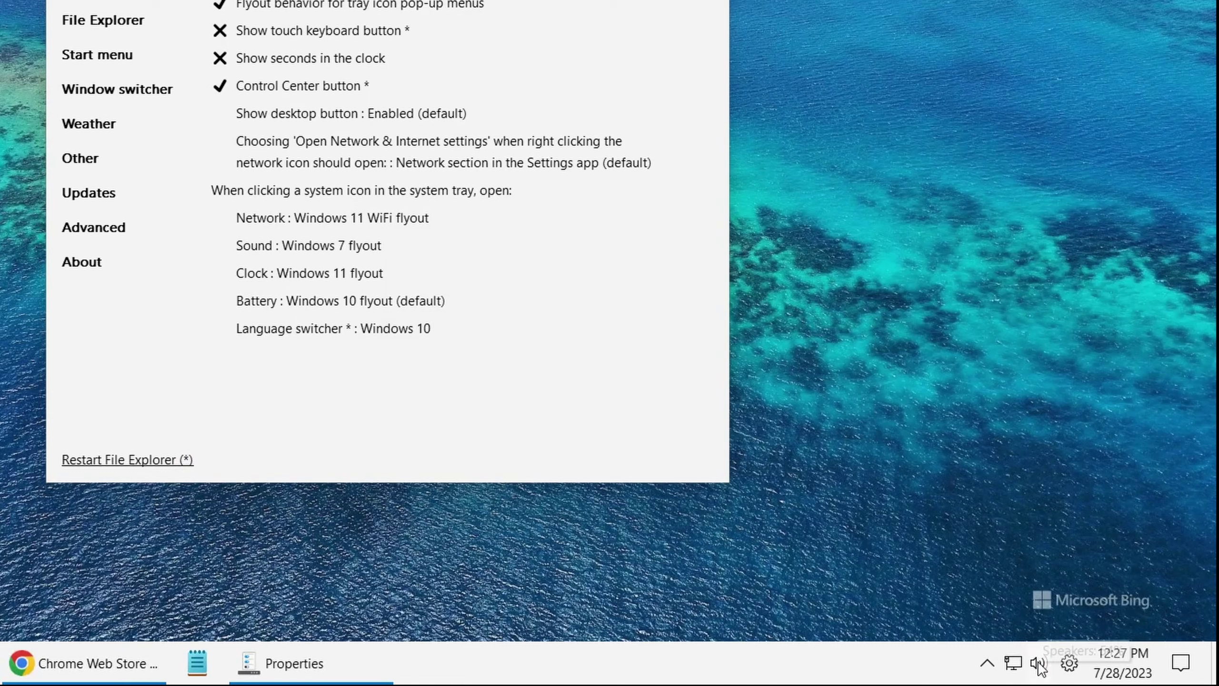
- Open the Mixer from the Windows 7 volume flyout, raise System Sounds to 88, and close it
{"action": "left_click", "coordinate": [1038, 663]}
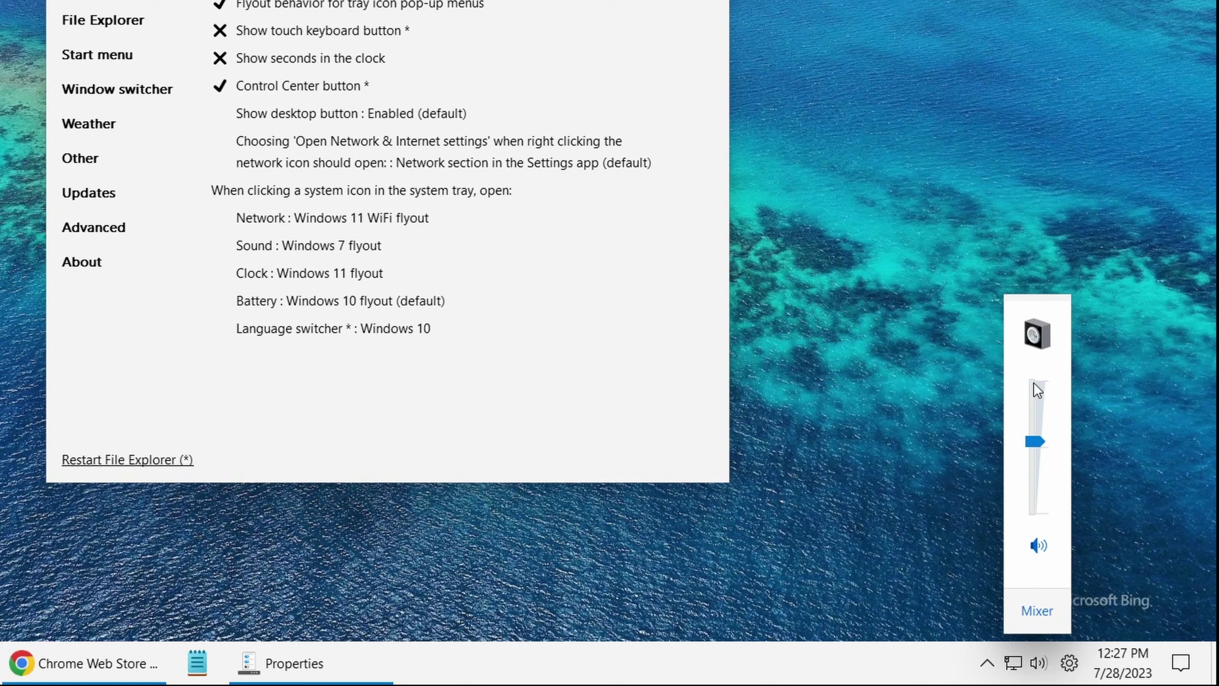
{"action": "left_click", "coordinate": [1043, 611]}
{"action": "left_click_drag", "start_coordinate": [917, 476], "coordinate": [918, 423]}
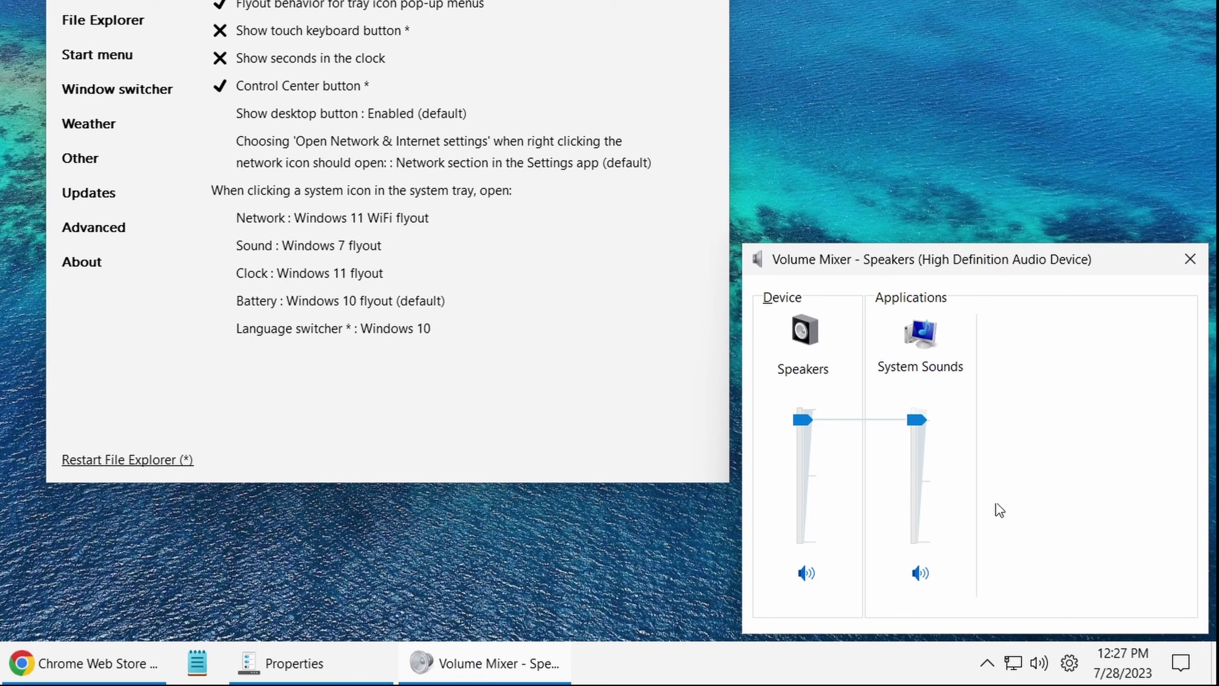
{"action": "left_click", "coordinate": [1191, 262]}
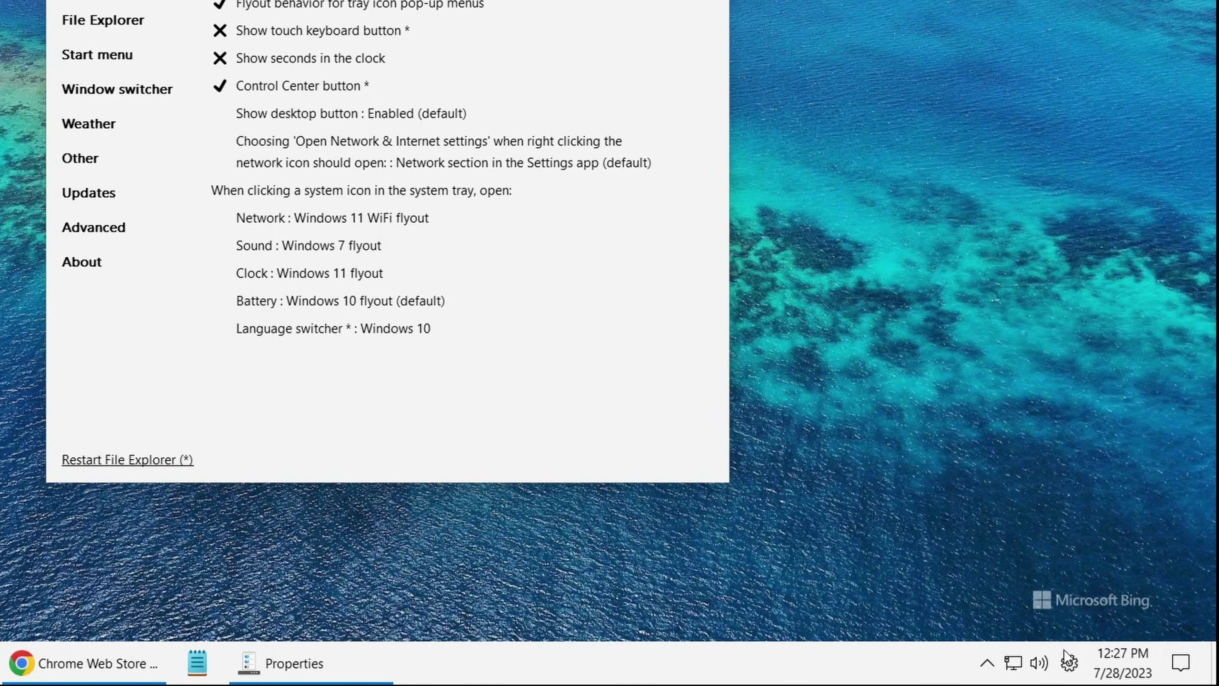
{"action": "left_click", "coordinate": [1120, 672]}
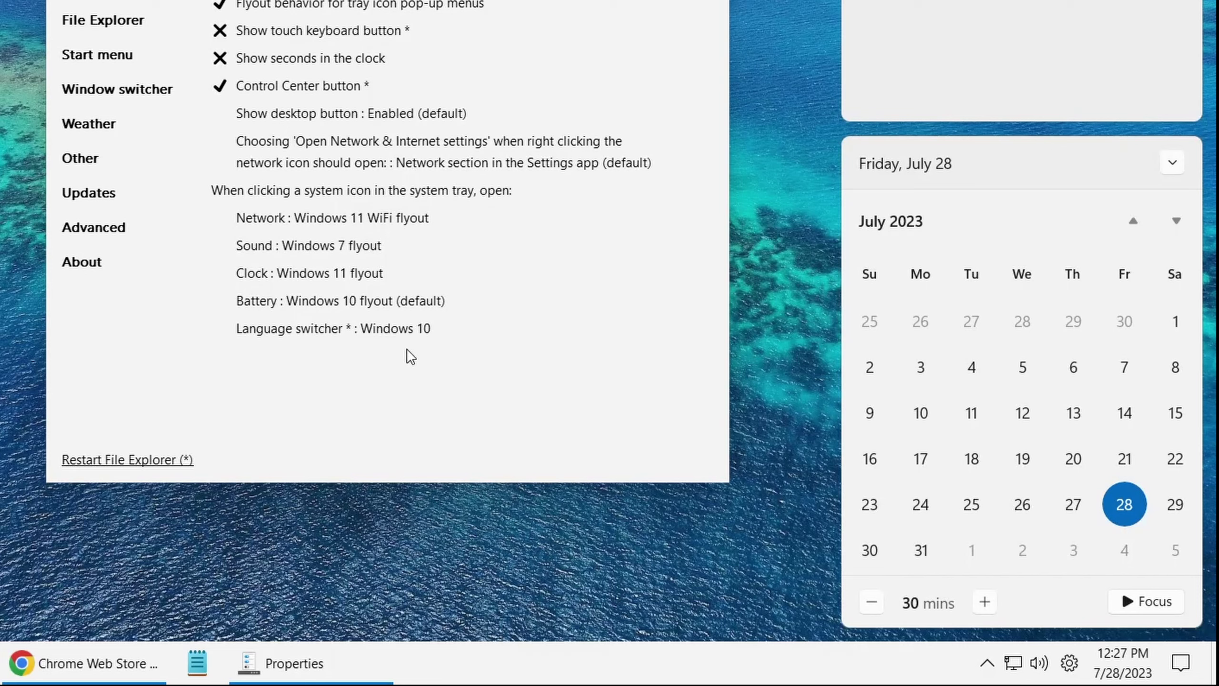
- Set the Clock flyout option to Windows 7
{"action": "left_click", "coordinate": [307, 276]}
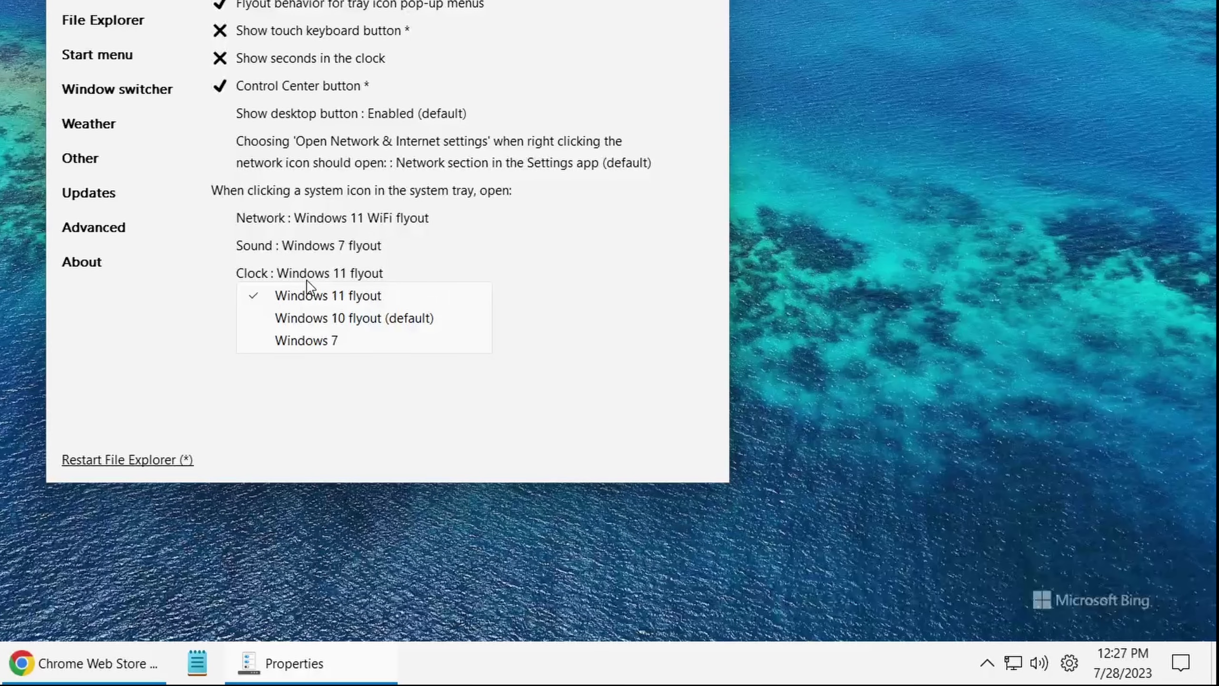
{"action": "left_click", "coordinate": [312, 340]}
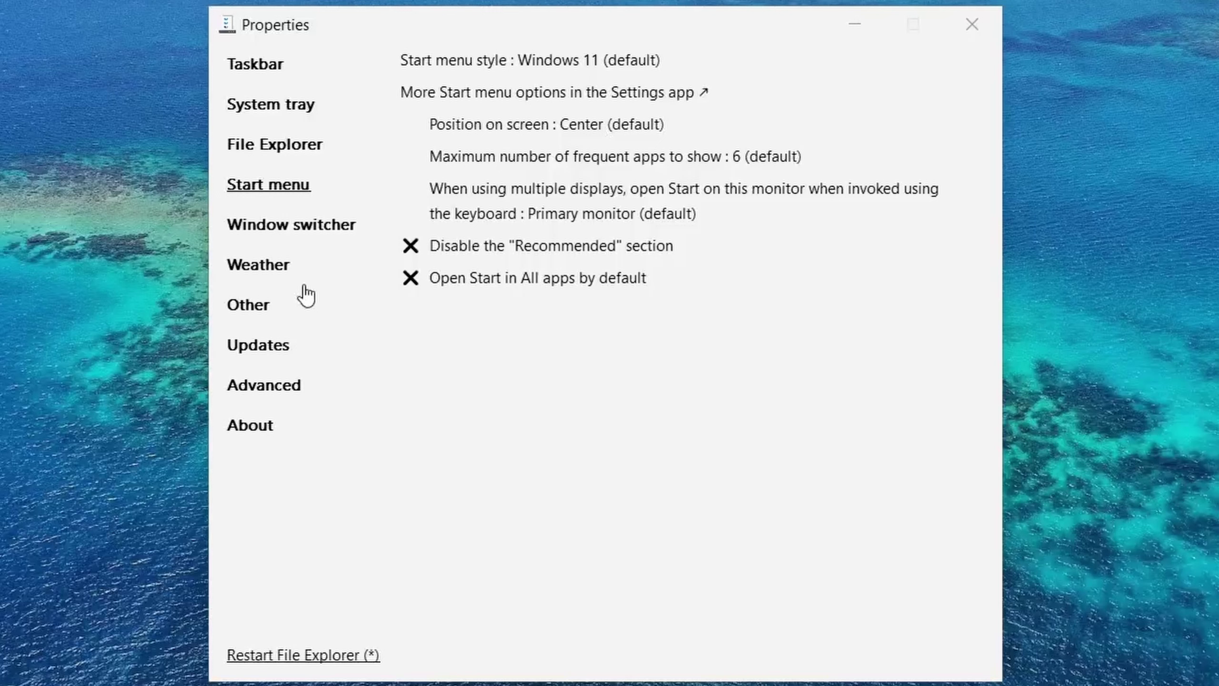
- Browse the Window switcher, Weather, Other, Updates and Advanced sections, ending on About showing version 22621.1992.56.1
{"action": "left_click", "coordinate": [271, 235]}
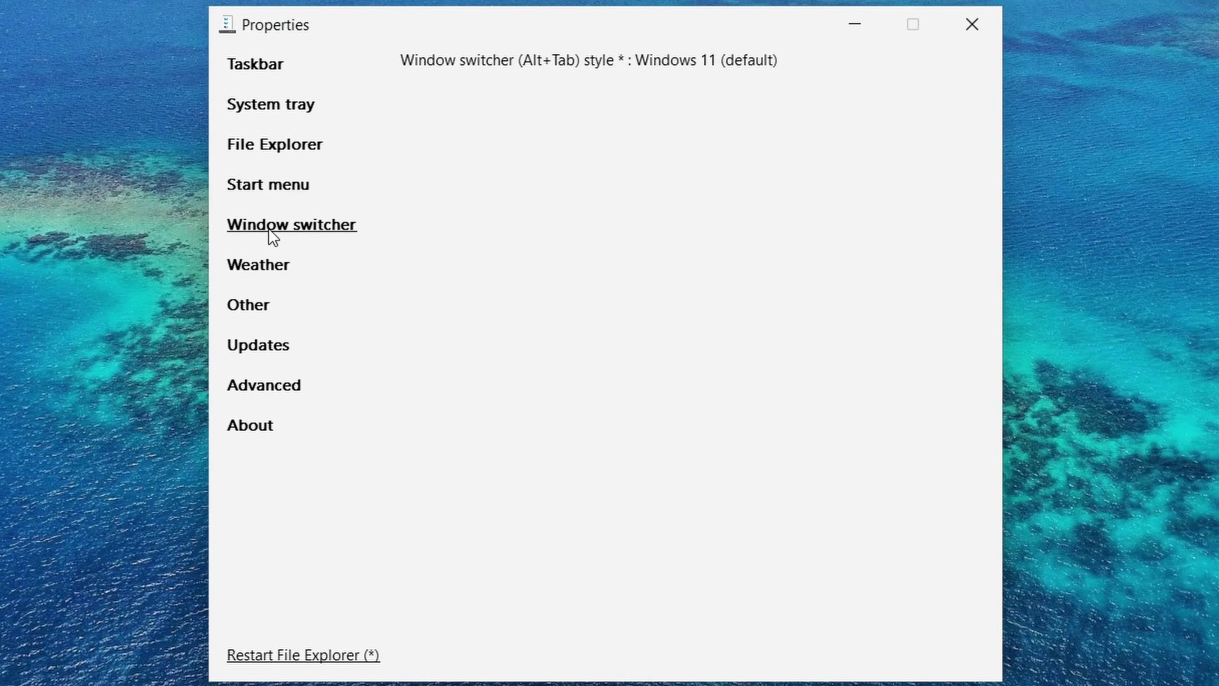
{"action": "left_click", "coordinate": [266, 271]}
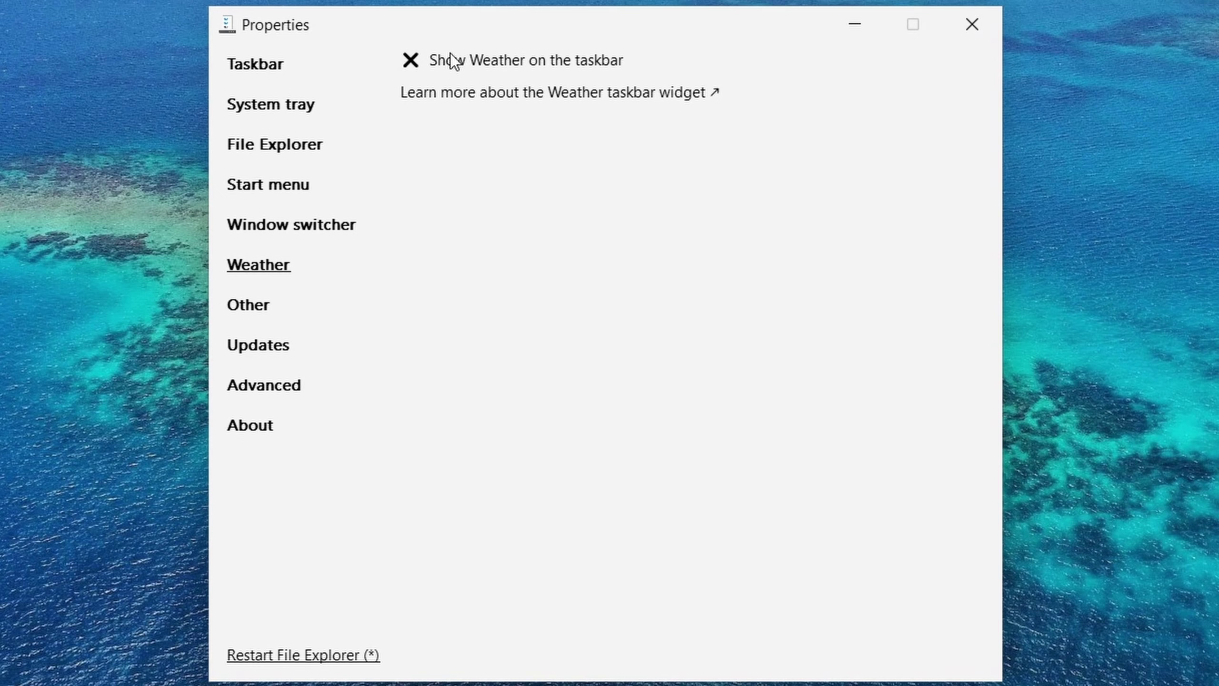
{"action": "left_click", "coordinate": [238, 305]}
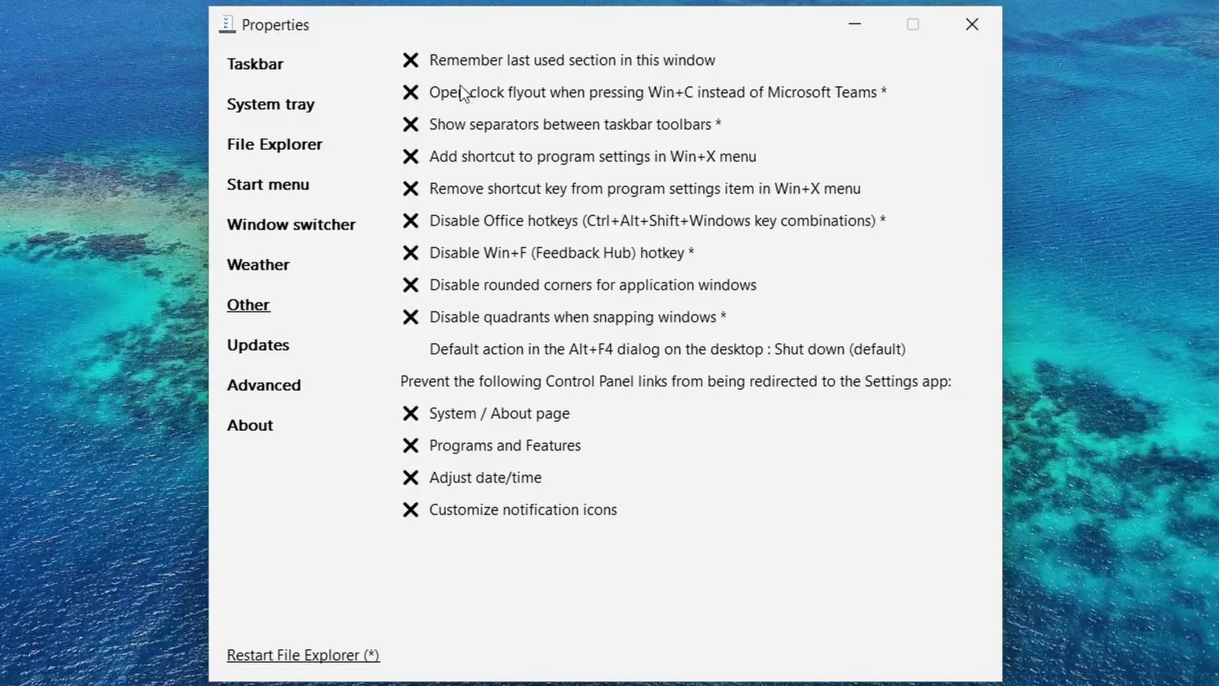
{"action": "left_click", "coordinate": [259, 347]}
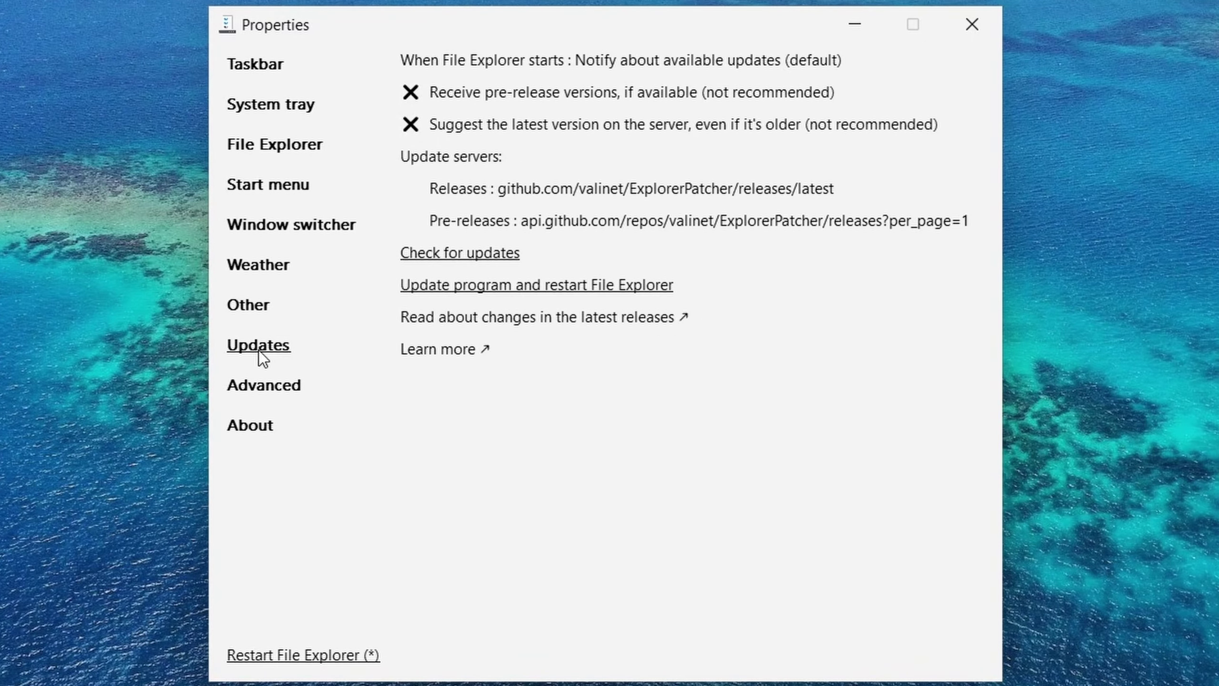
{"action": "left_click", "coordinate": [278, 385]}
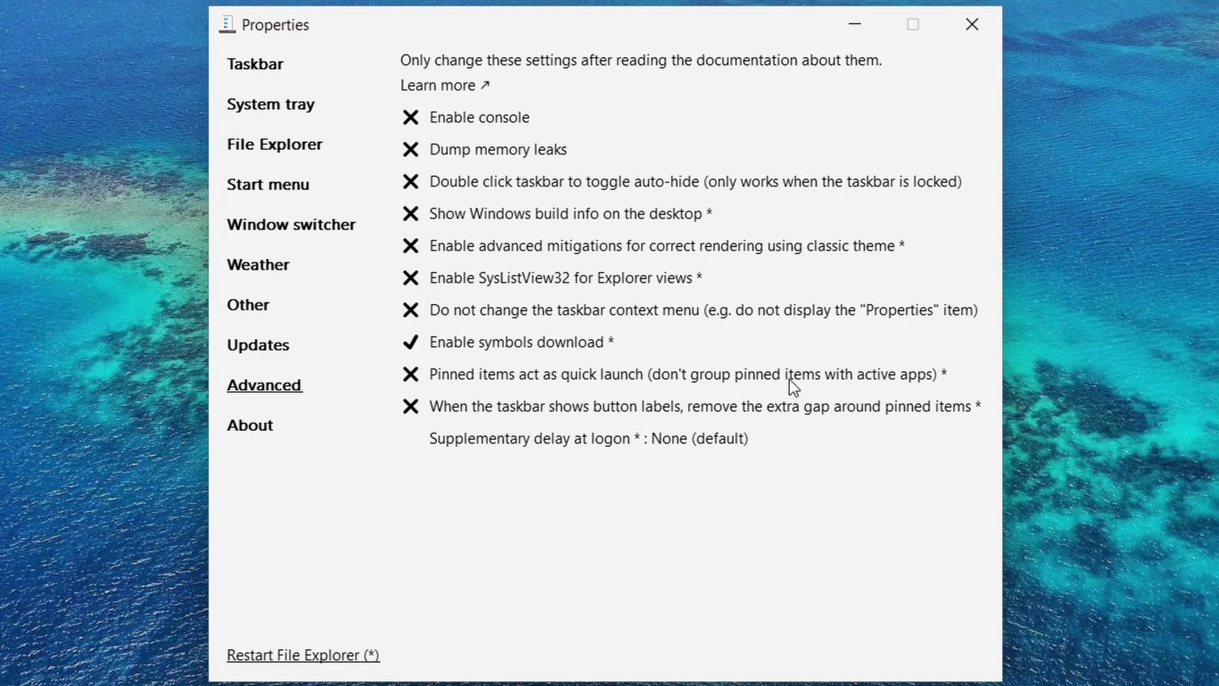
{"action": "left_click", "coordinate": [250, 427]}
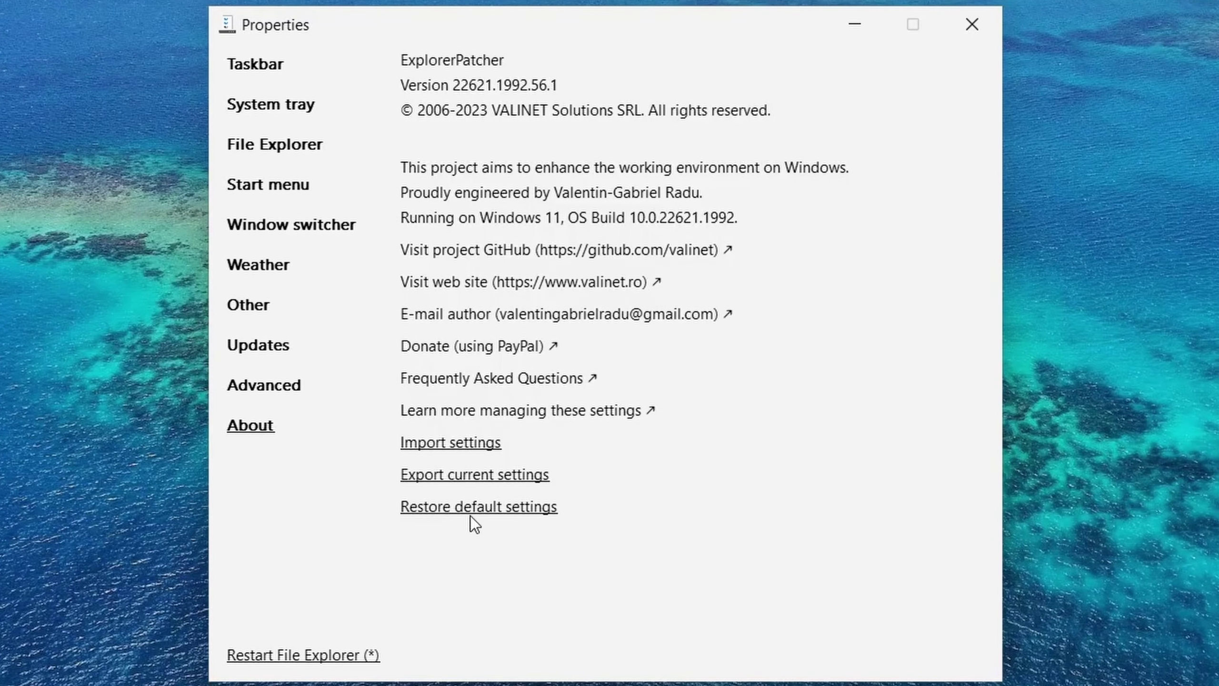
- Restore default settings, approving the registry import and both UAC prompts, then restart File Explorer
{"action": "left_click", "coordinate": [481, 508]}
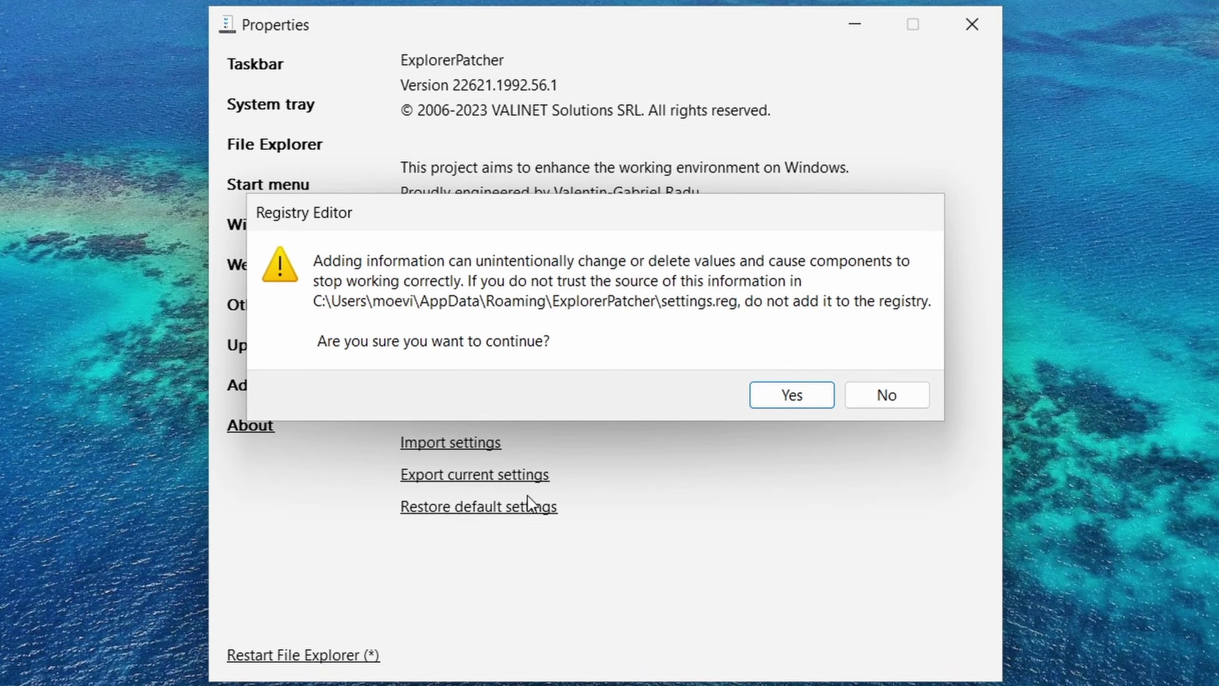
{"action": "left_click", "coordinate": [794, 399]}
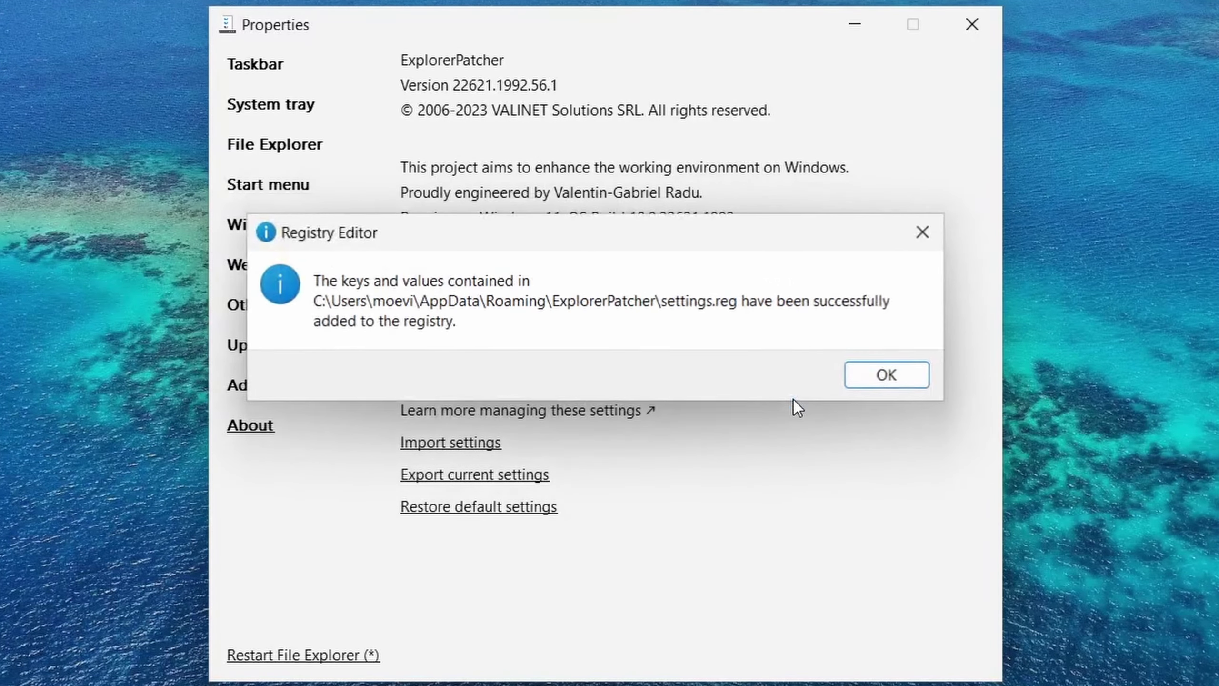
{"action": "left_click", "coordinate": [887, 379]}
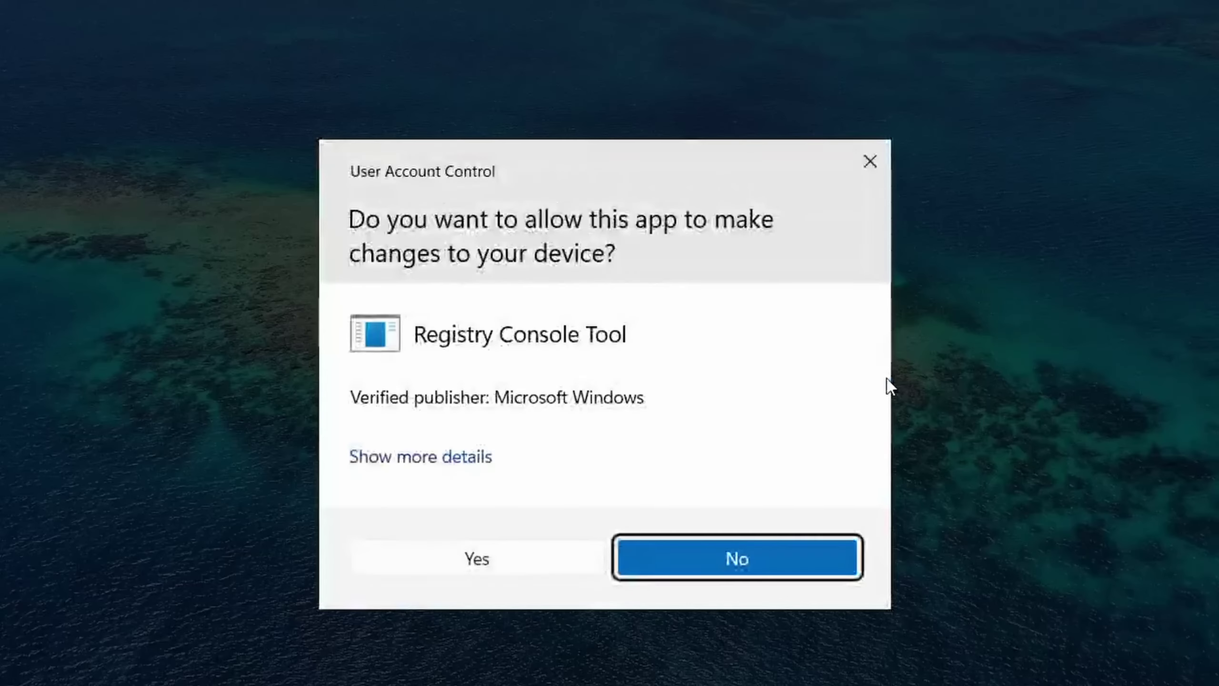
{"action": "left_click", "coordinate": [504, 547]}
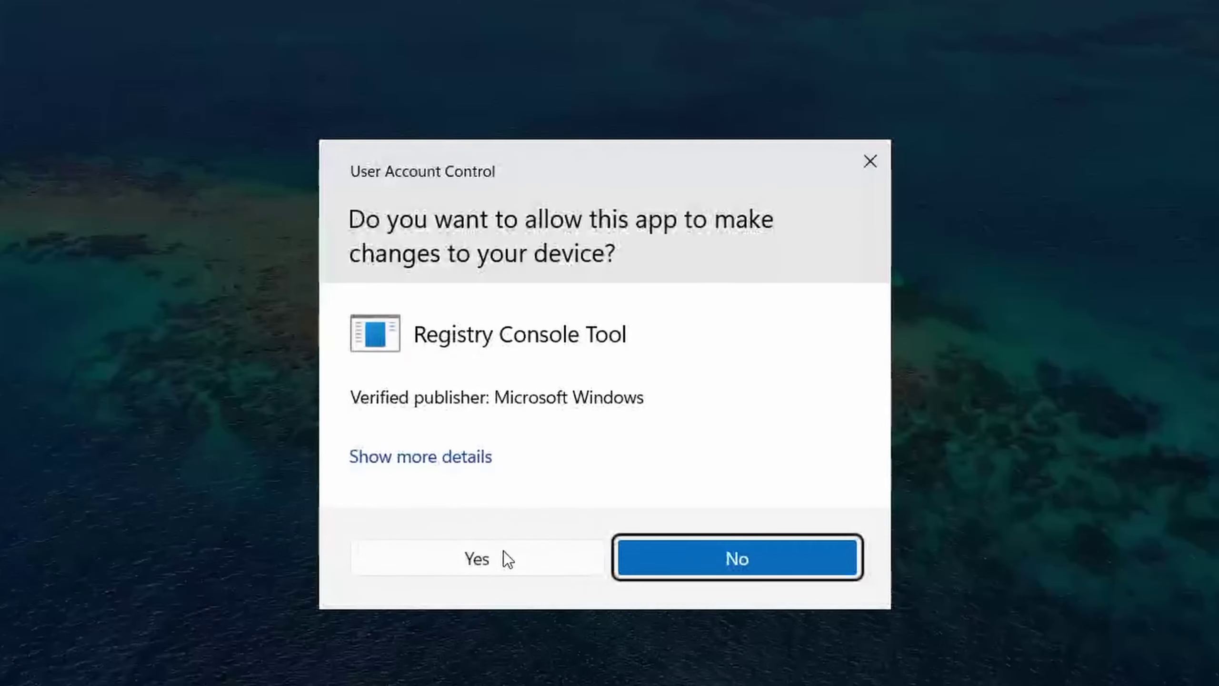
{"action": "left_click", "coordinate": [521, 559]}
{"action": "left_click", "coordinate": [303, 658]}
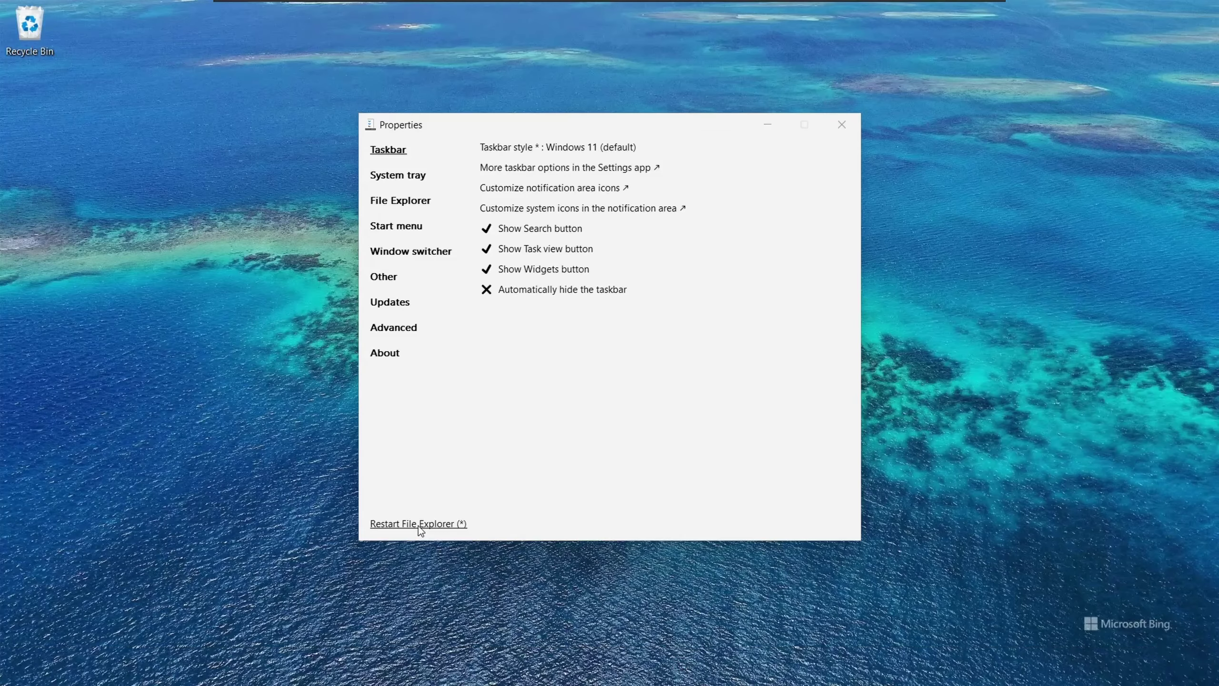